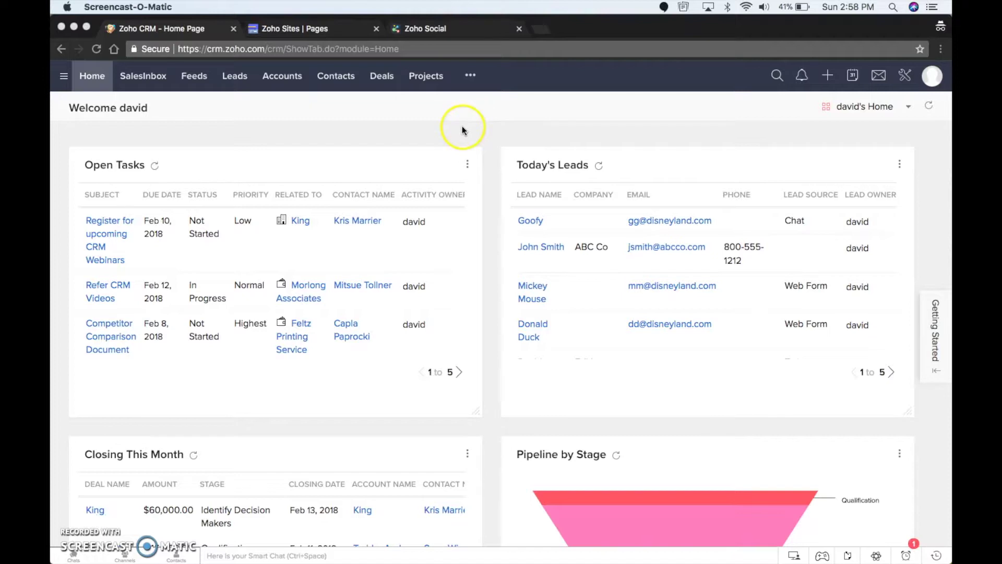
Start a data migration from another CRM via Setup's Data Administration Import page.
left_click(906, 78)
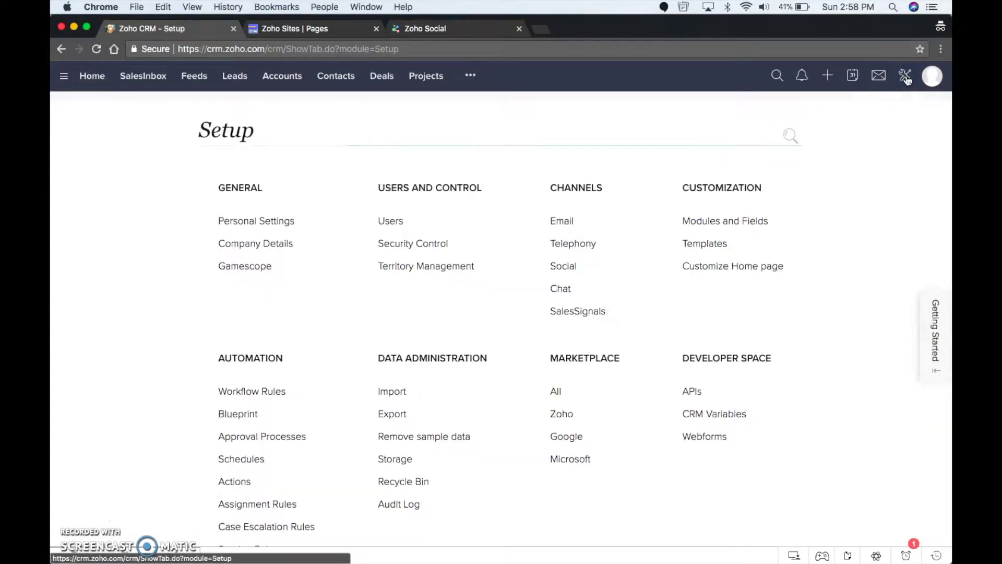
left_click(394, 392)
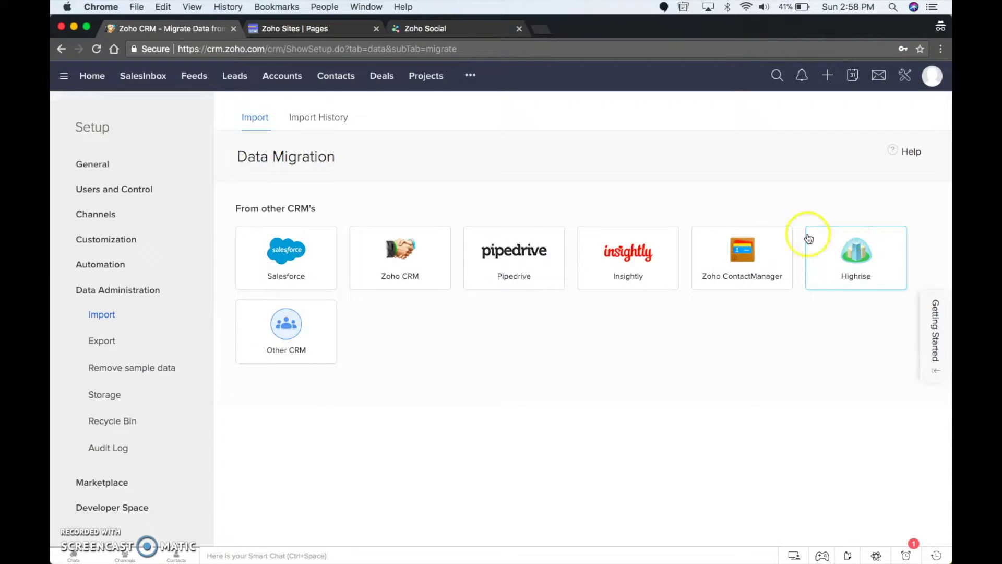
left_click(290, 332)
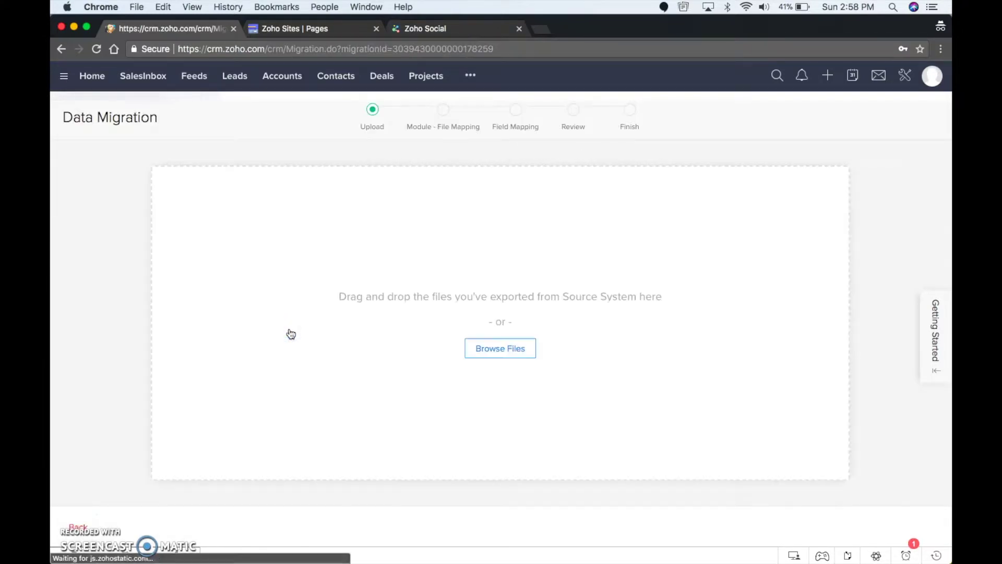
Upload Lead.csv from the Desktop's zoho-course-import-salesforce folder to the migration.
left_click(461, 251)
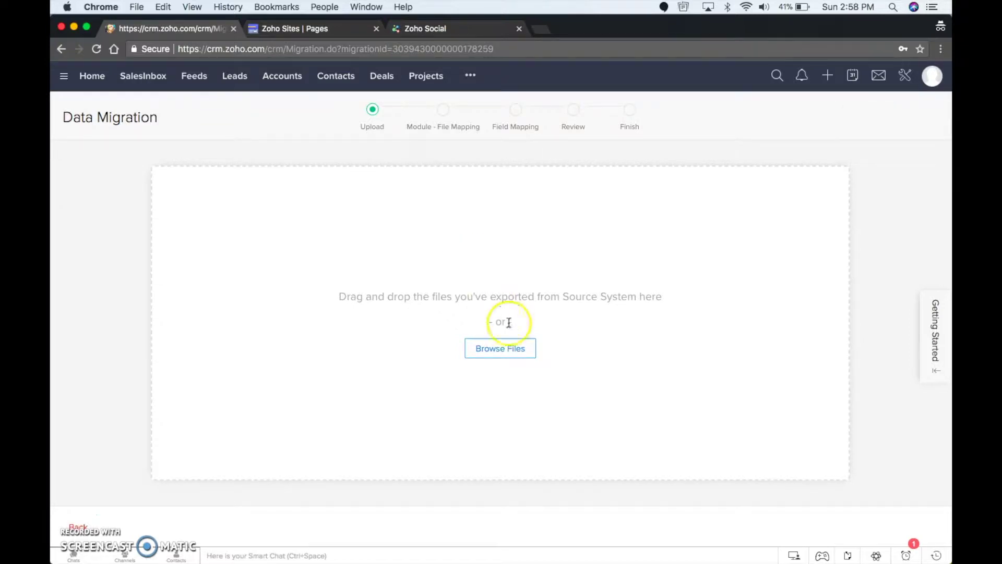
left_click(507, 350)
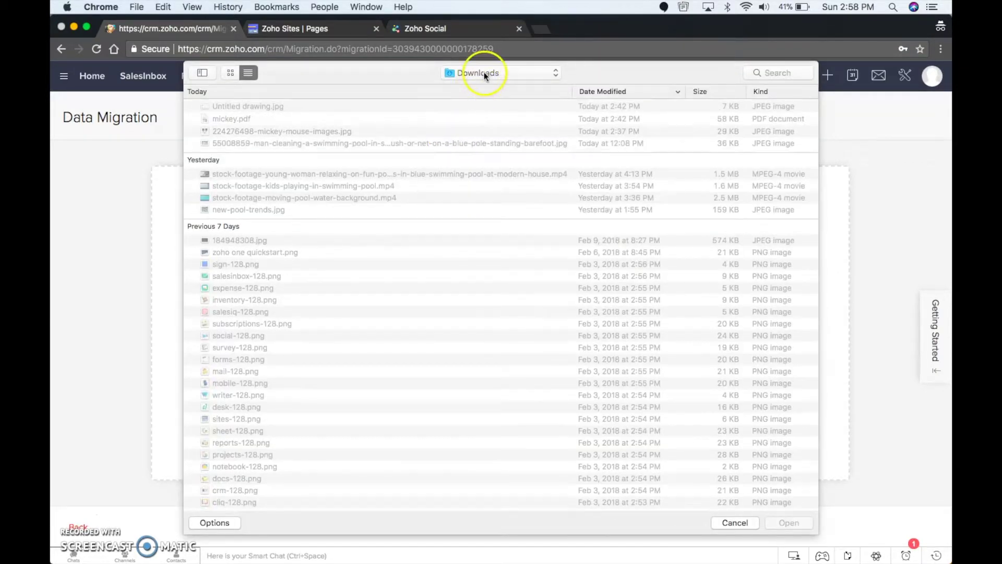
left_click(484, 72)
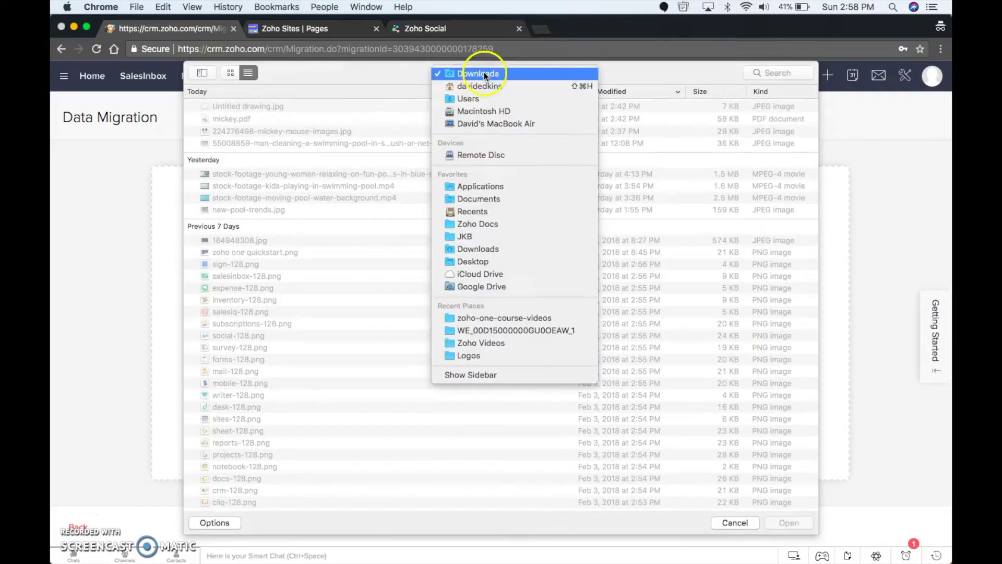
left_click(470, 262)
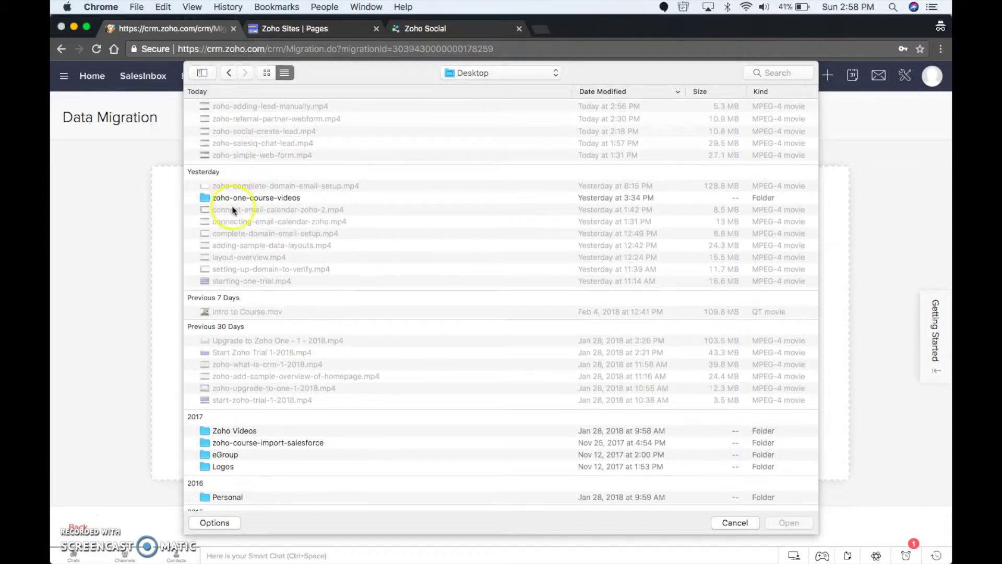
double_click(228, 443)
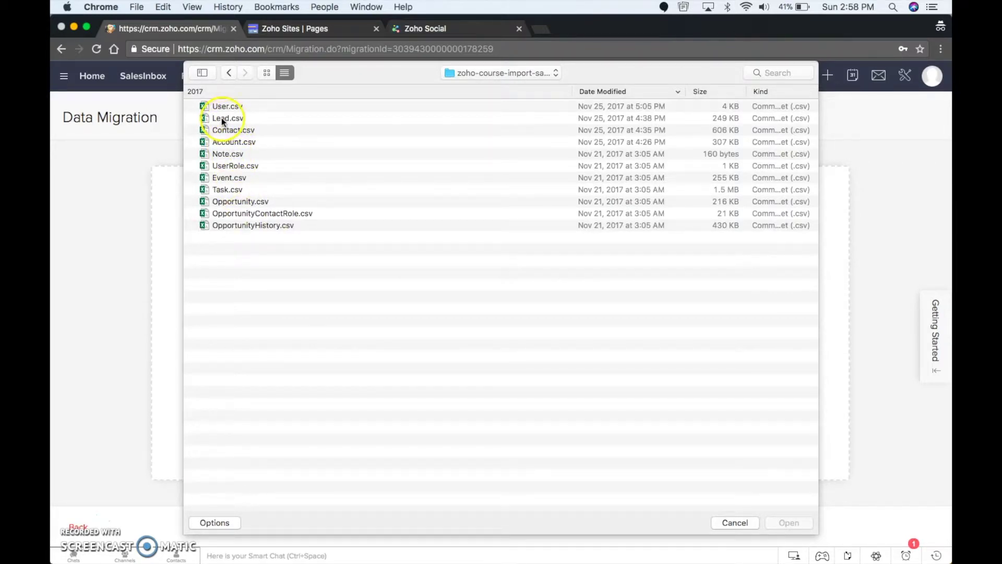
double_click(223, 117)
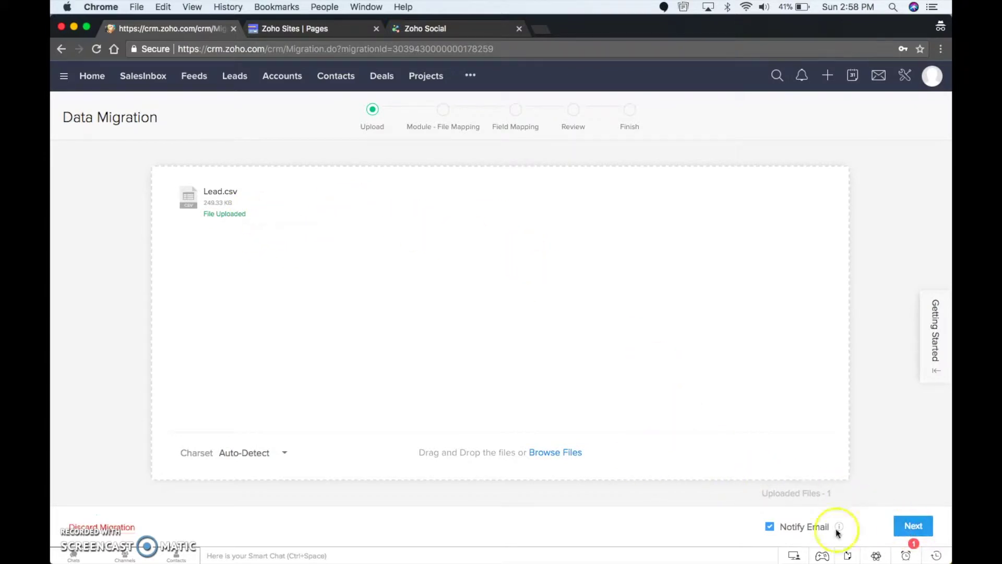
Turn off Notify Email and advance the migration to Module - File Mapping.
left_click(769, 527)
left_click(912, 525)
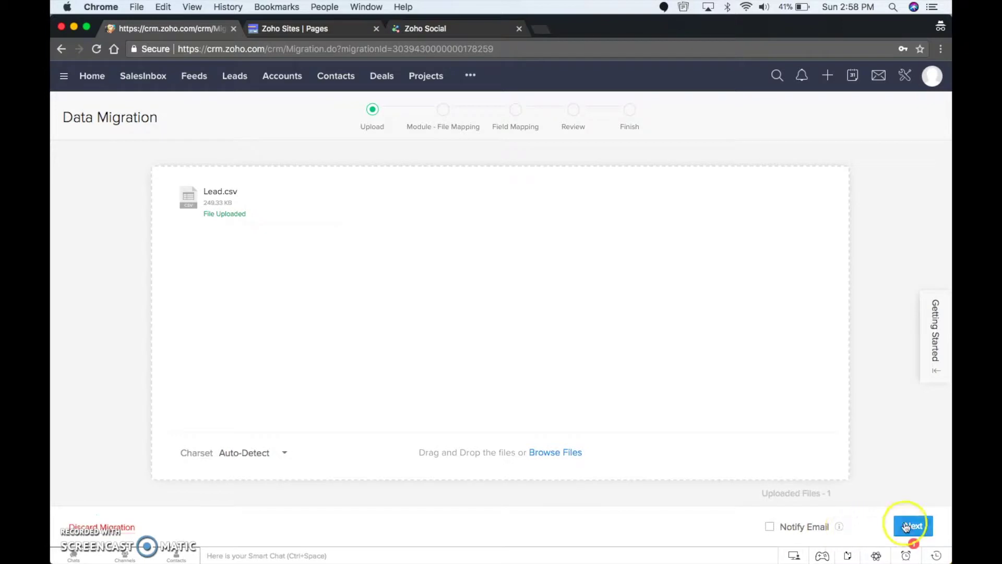
left_click(751, 291)
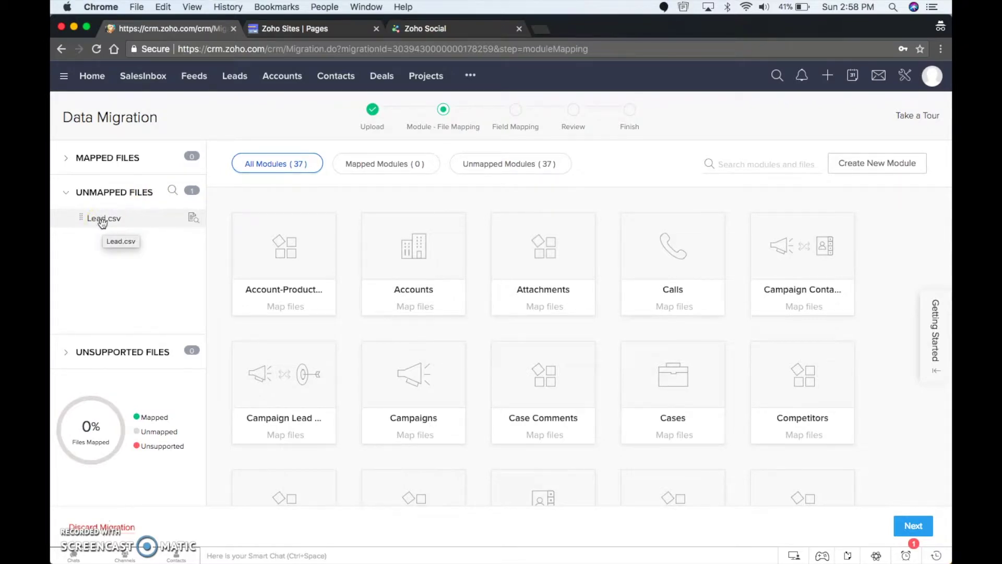
Map Lead.csv to the Leads module, save, and continue to Field Mapping (24 mapped, 41 unmapped).
scroll(360, 270, "down", 10)
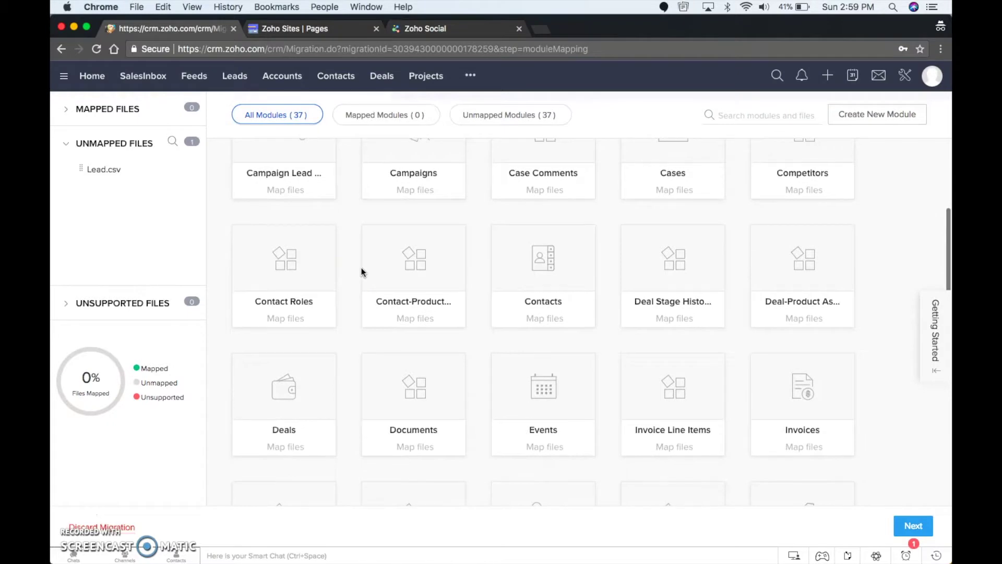
scroll(361, 270, "down", 3)
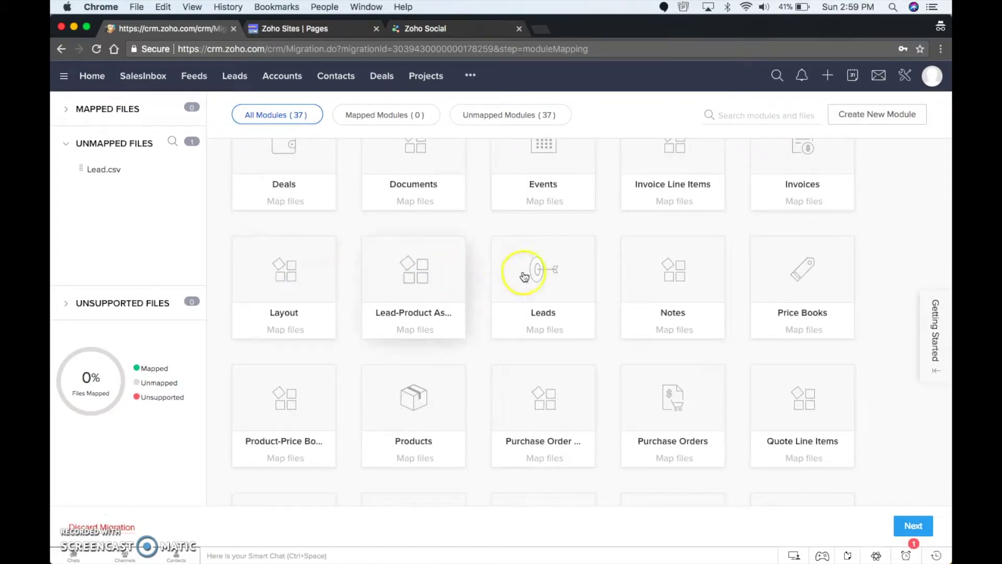
left_click_drag(99, 168, 537, 289)
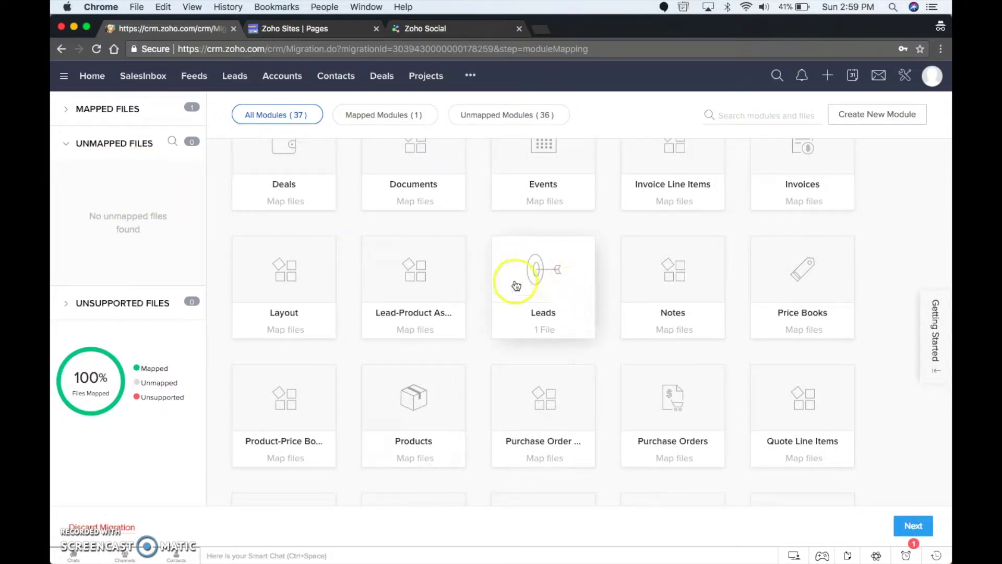
left_click(546, 275)
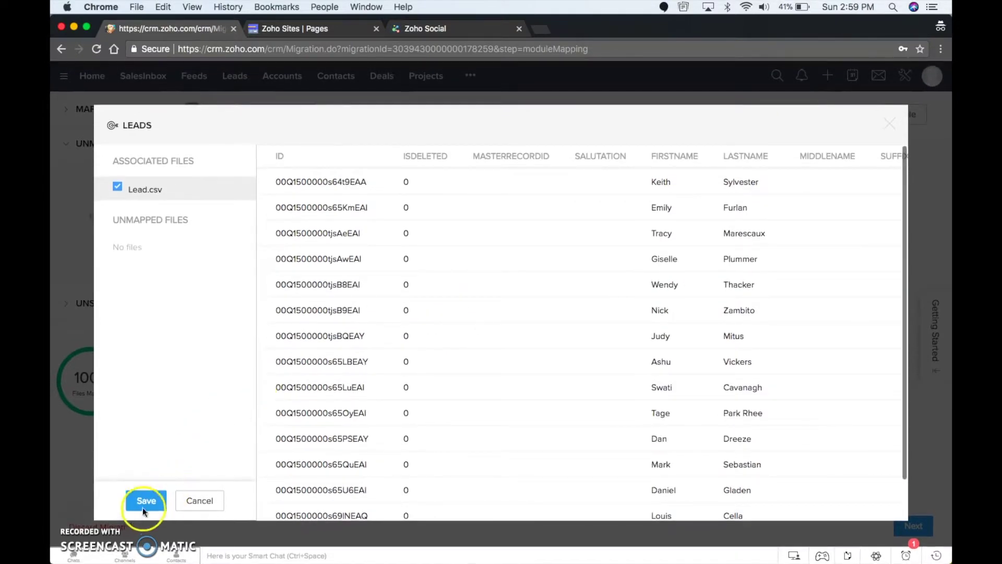
left_click(146, 502)
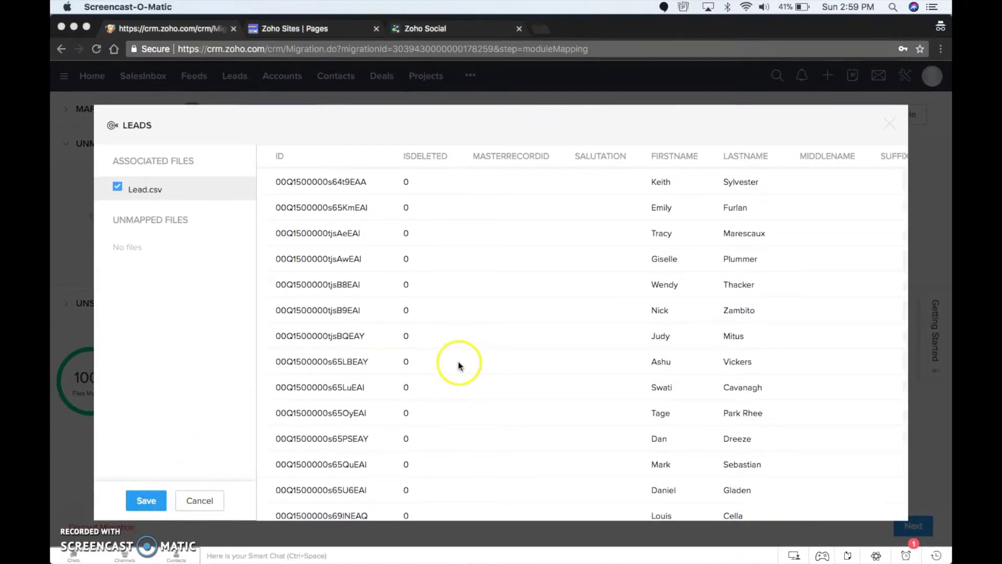
left_click(146, 495)
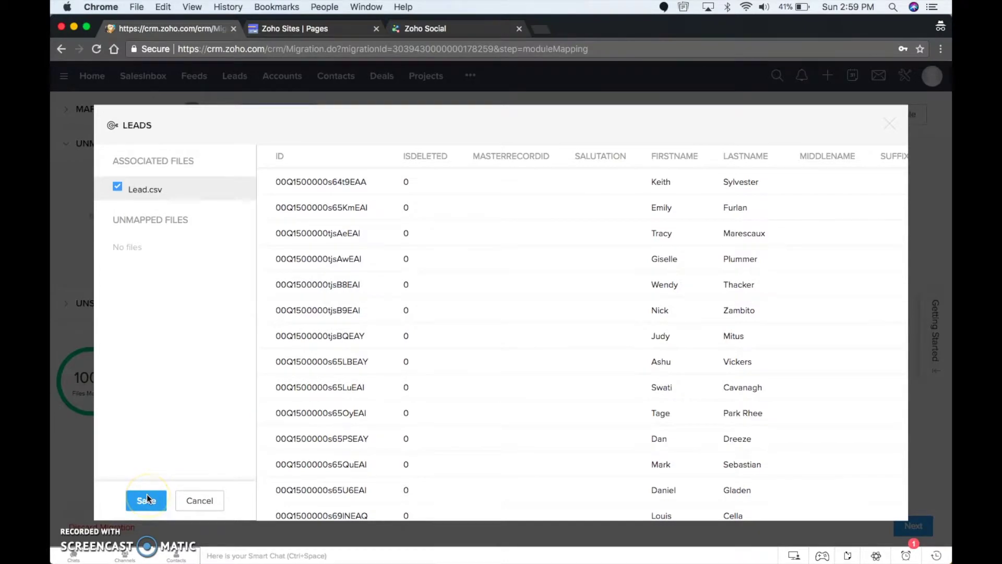
left_click(148, 498)
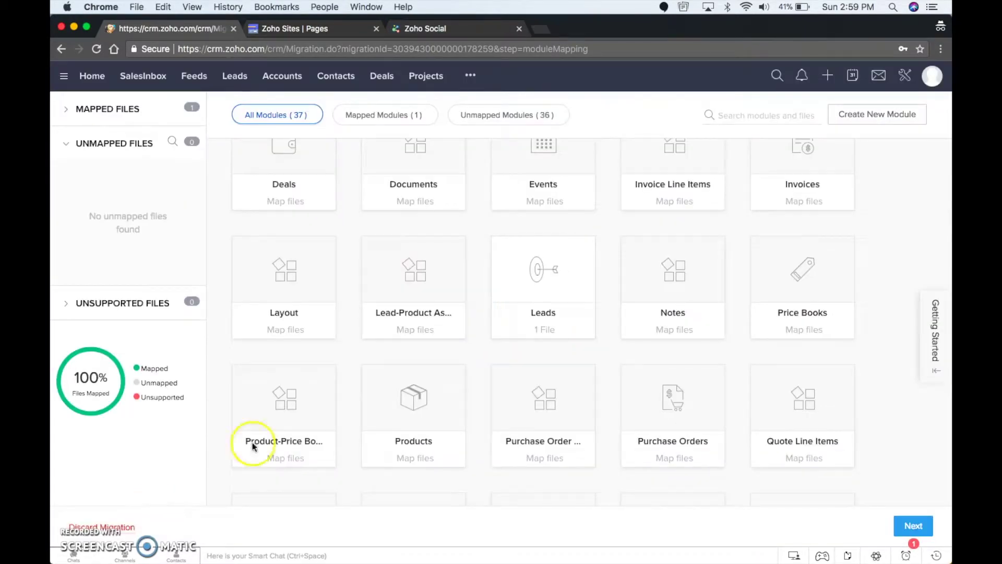
left_click(911, 526)
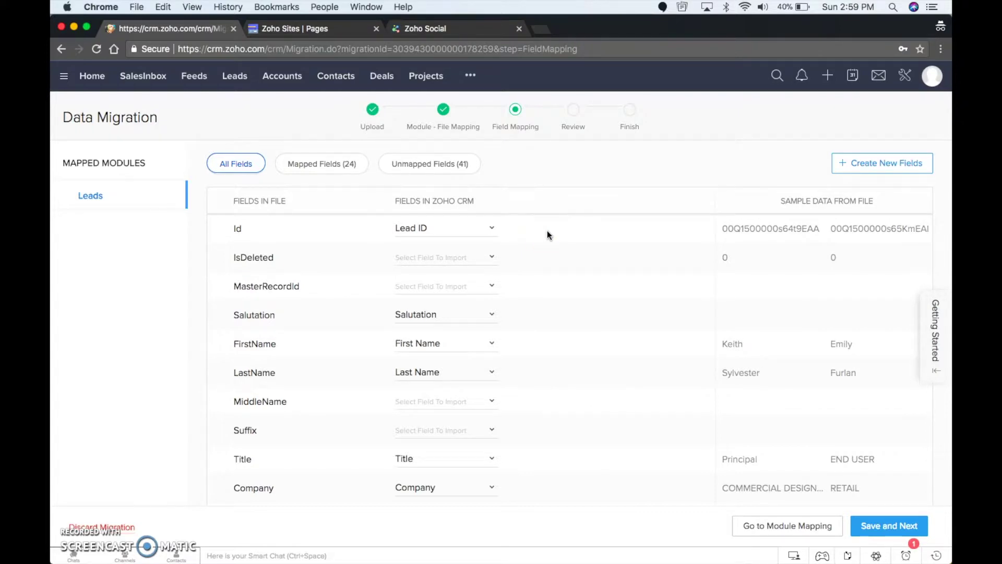
Scroll through the auto-mapped Leads fields to review the existing mappings.
scroll(563, 258, "down", 1)
scroll(562, 257, "up", 1)
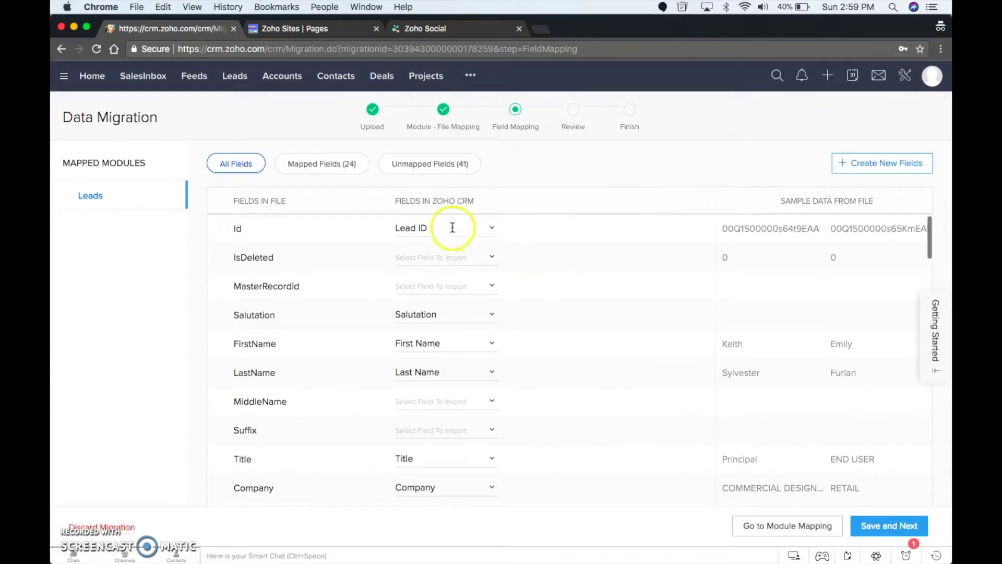
scroll(559, 287, "down", 1)
scroll(560, 287, "up", 1)
scroll(559, 287, "down", 1)
scroll(560, 289, "down", 2)
left_click(439, 274)
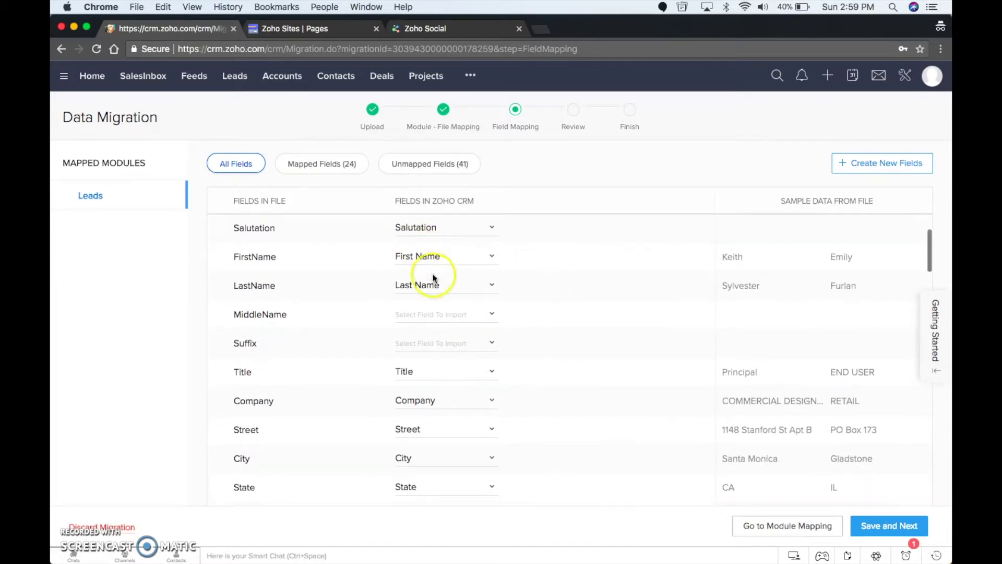
left_click(543, 327)
scroll(543, 326, "down", 2)
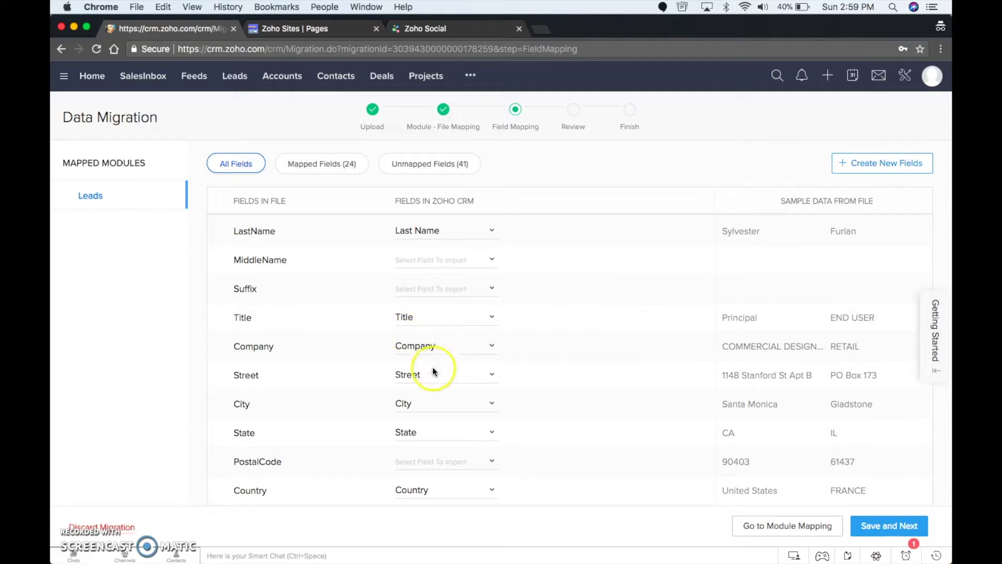
scroll(525, 424, "down", 3)
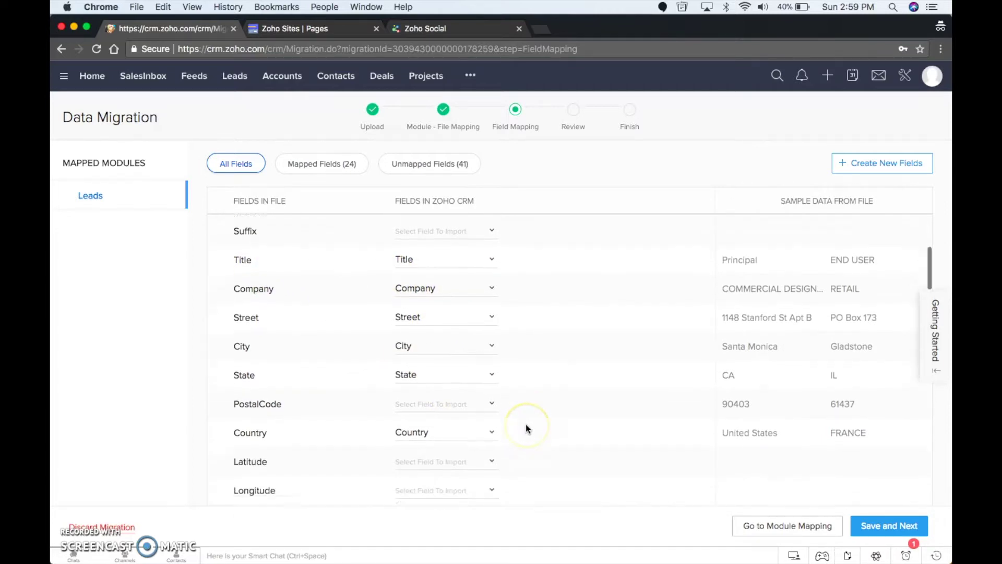
scroll(525, 423, "down", 4)
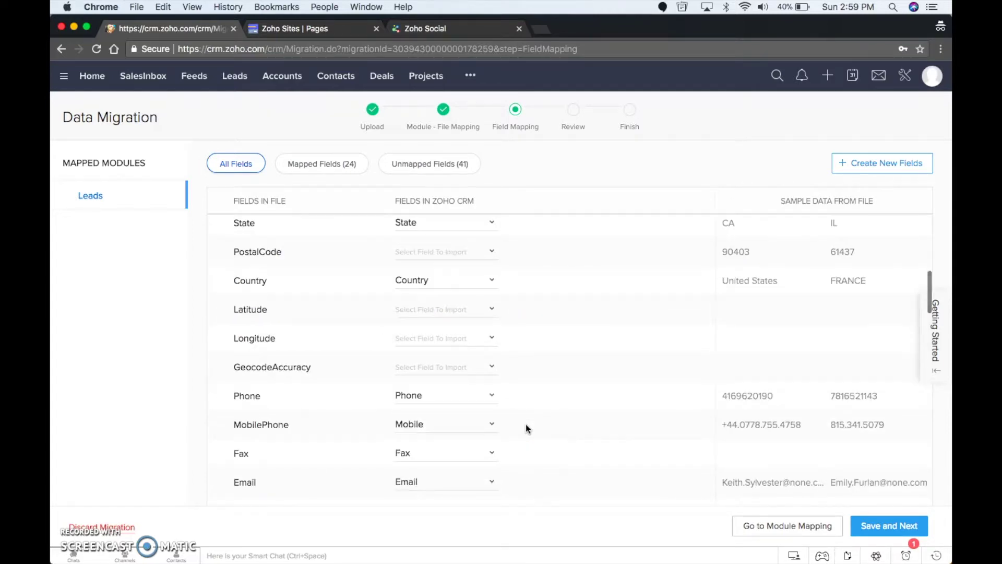
left_click(543, 269)
scroll(543, 269, "up", 3)
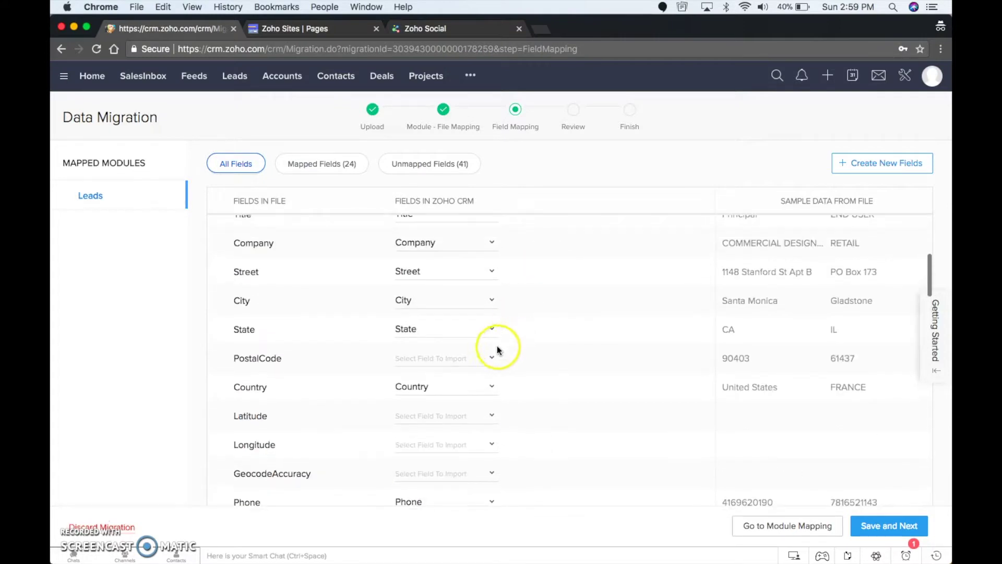
Map PostalCode to Zip Code and save the field mapping, reaching Review with 25 mapped.
left_click(465, 357)
type("zip")
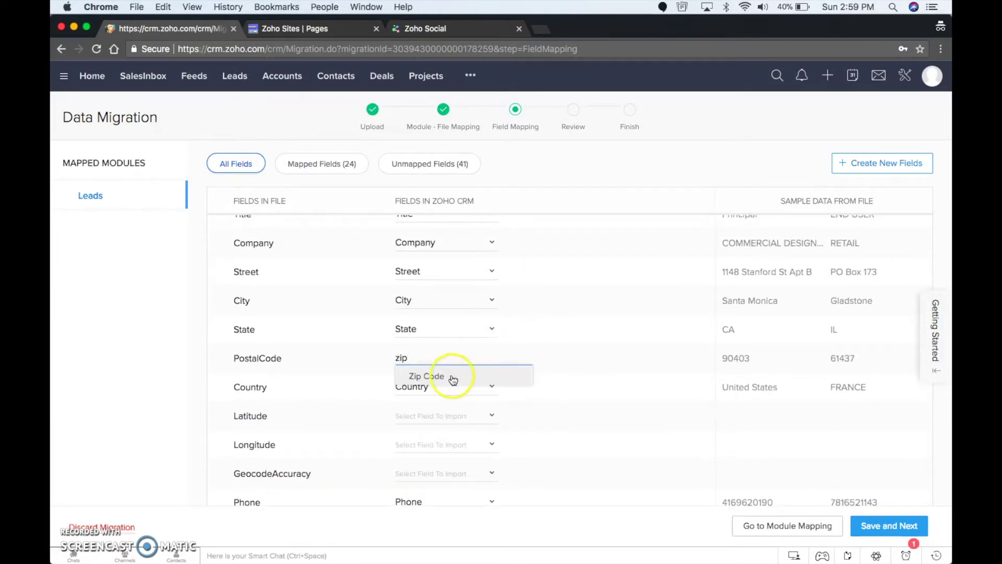
left_click(453, 377)
scroll(572, 386, "down", 5)
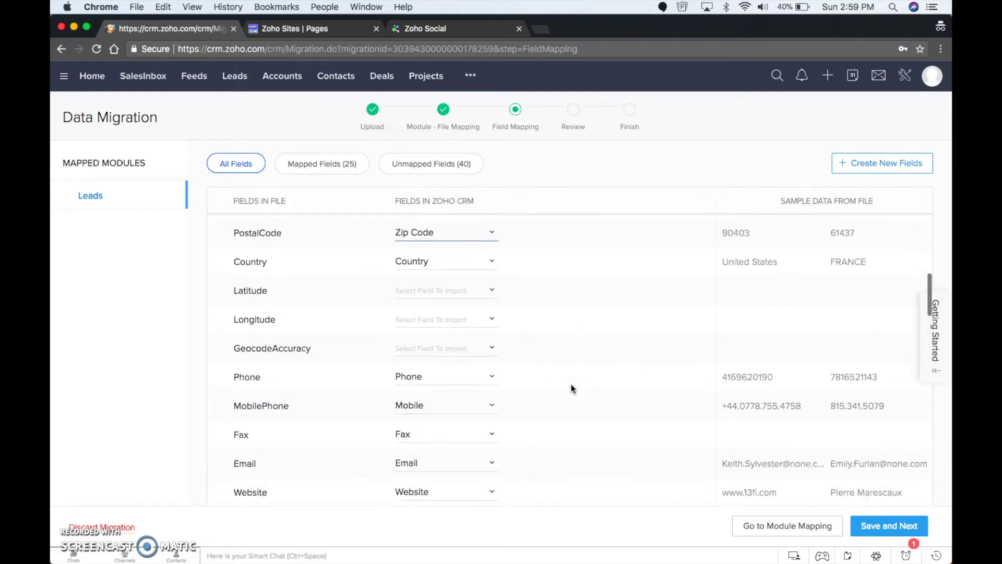
scroll(573, 388, "down", 1)
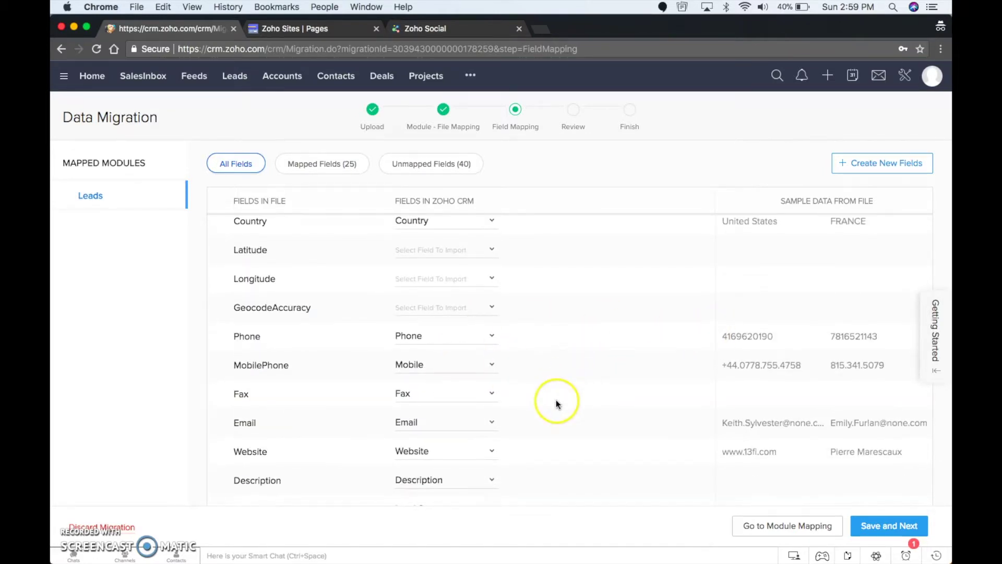
scroll(522, 395, "down", 2)
scroll(537, 405, "down", 2)
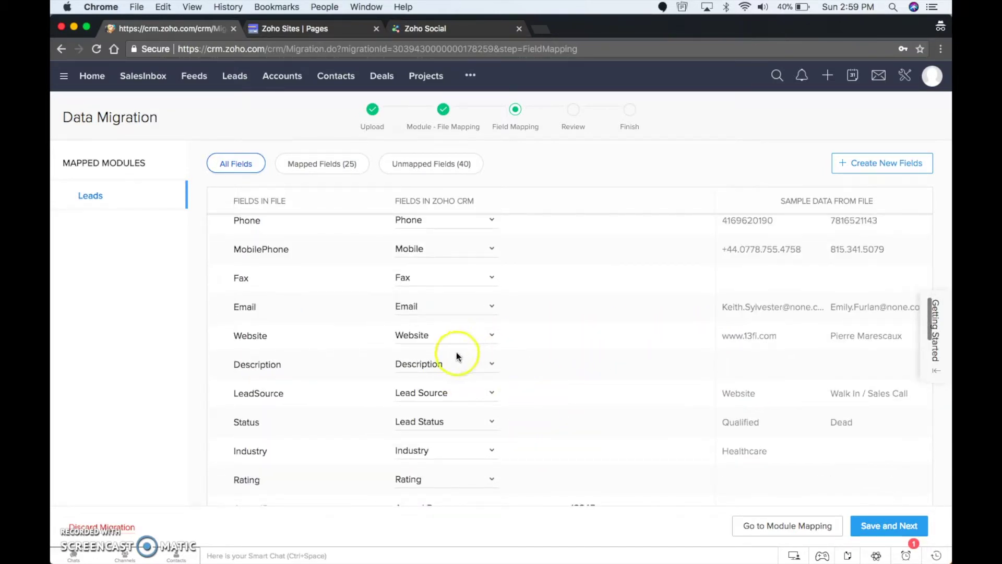
scroll(543, 371, "down", 2)
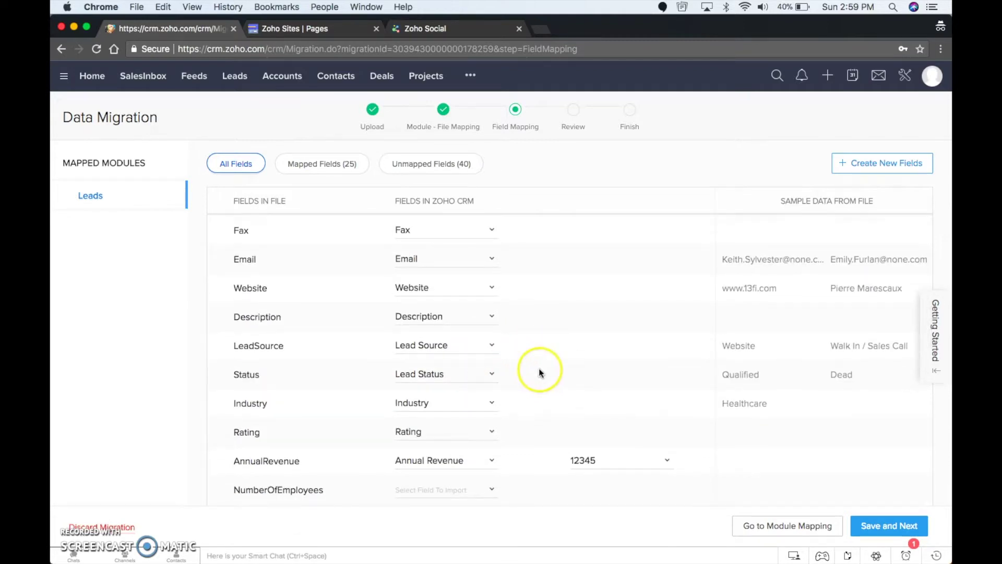
scroll(517, 379, "down", 2)
scroll(543, 358, "down", 2)
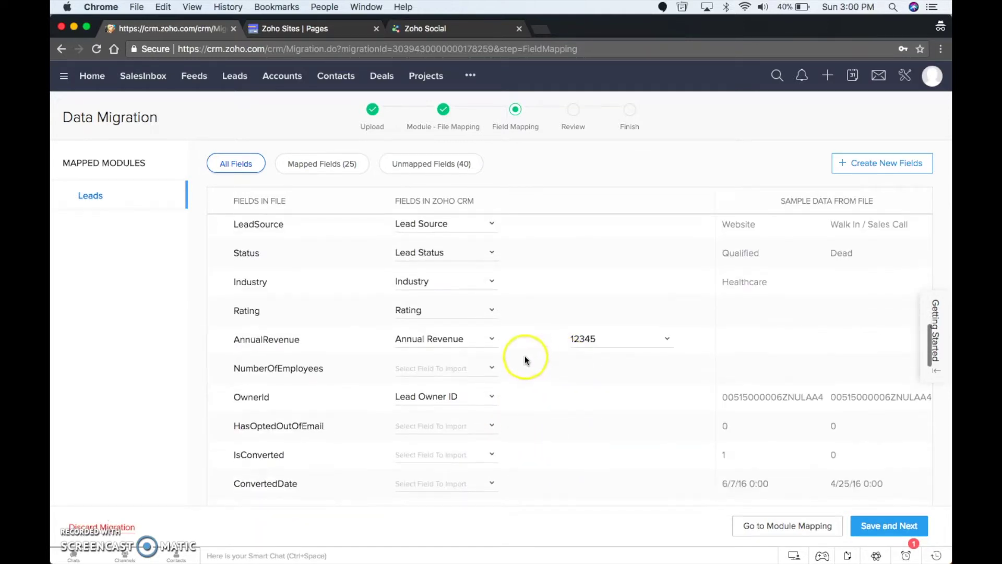
scroll(571, 427, "down", 8)
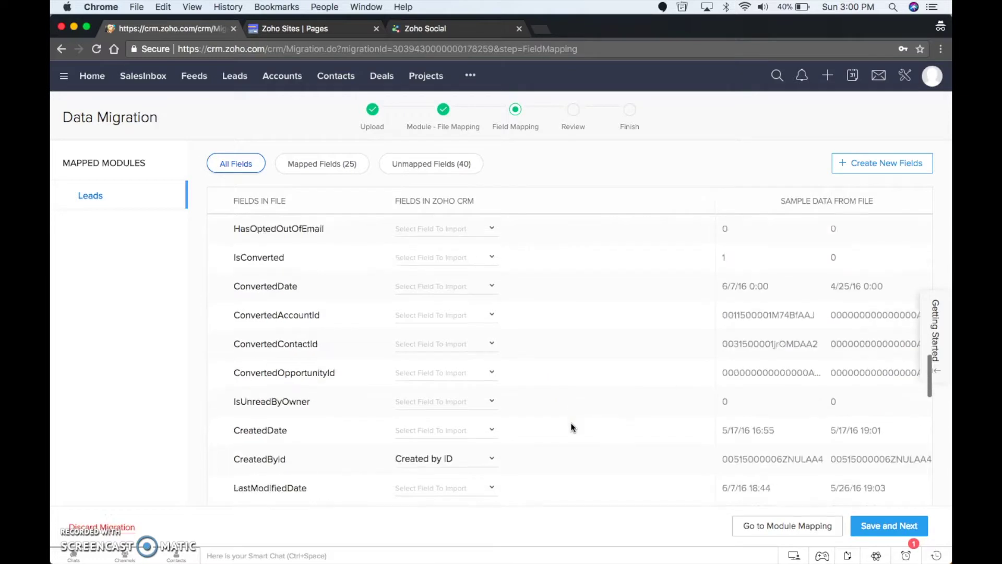
scroll(572, 427, "down", 15)
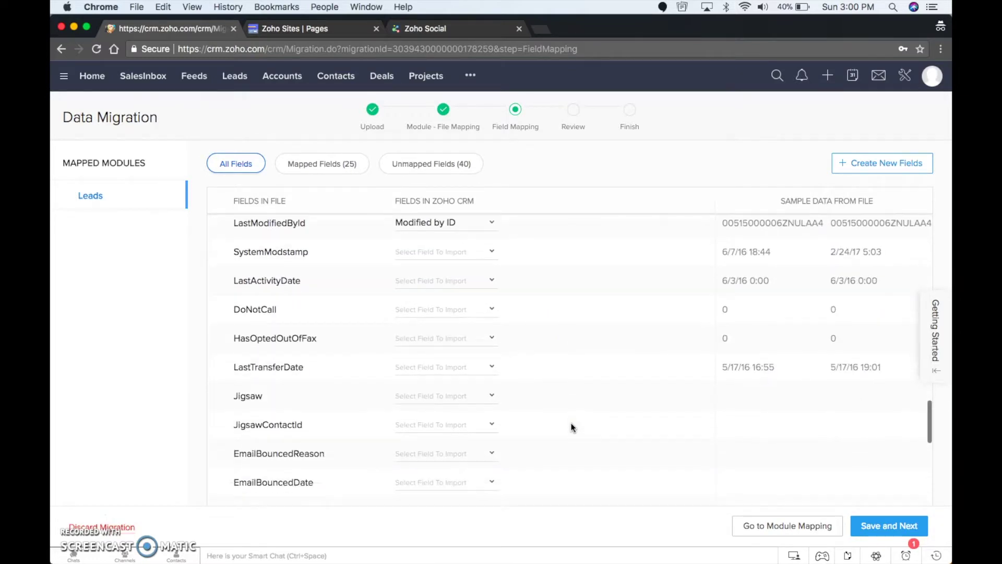
scroll(571, 427, "down", 3)
scroll(572, 427, "up", 7)
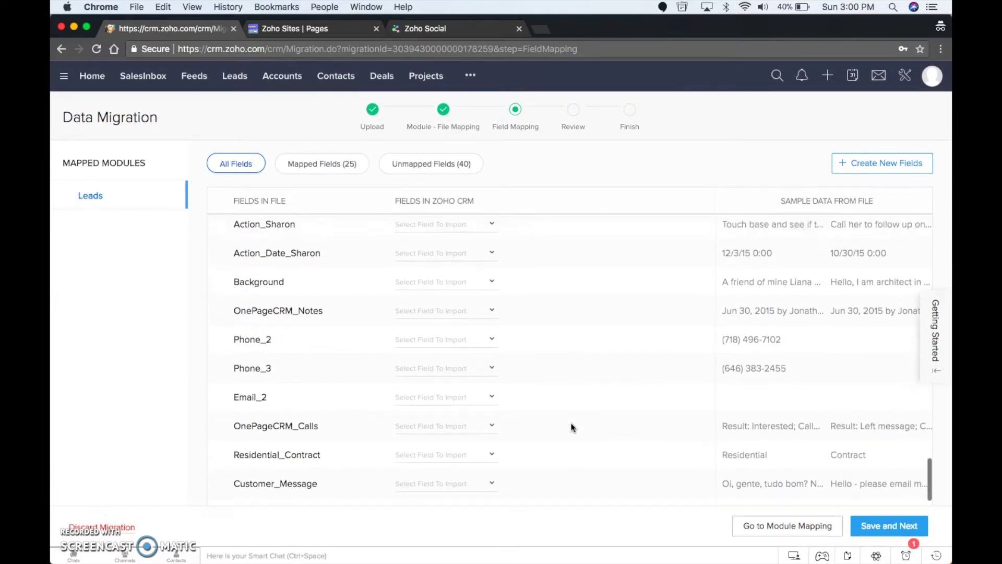
scroll(571, 427, "up", 20)
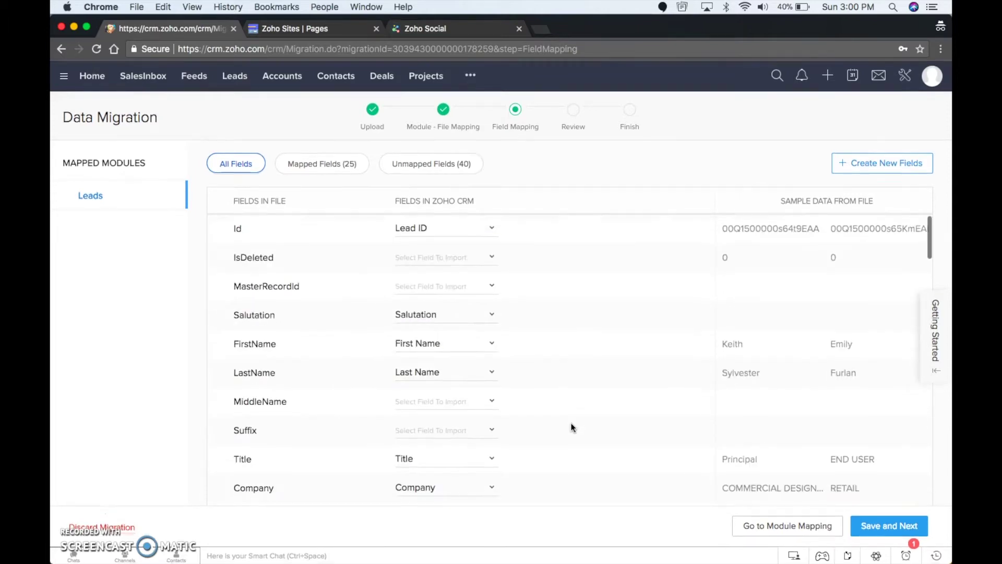
left_click(885, 528)
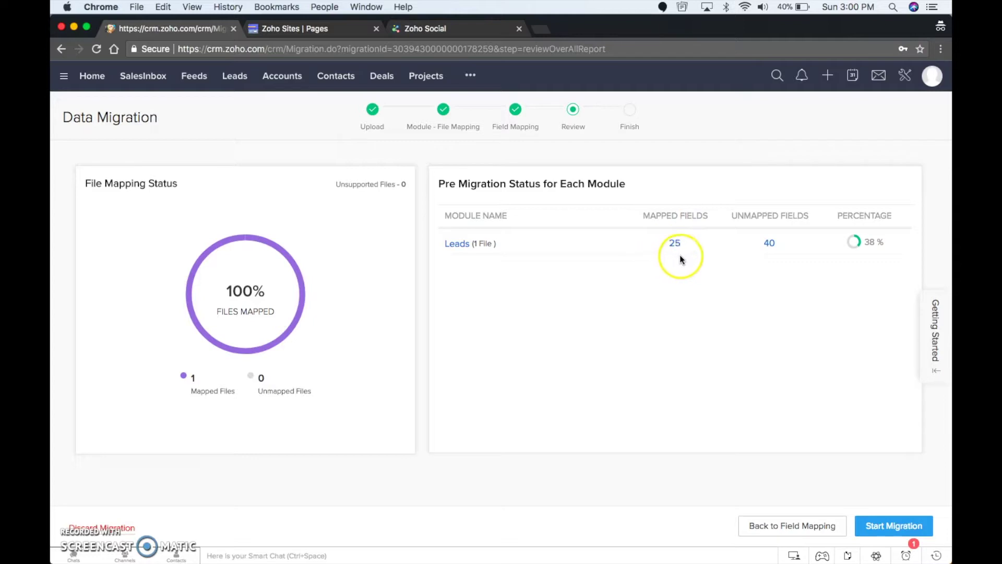
Start the migration from the Review step, adding 648 records to Leads with 0 skipped.
left_click(886, 527)
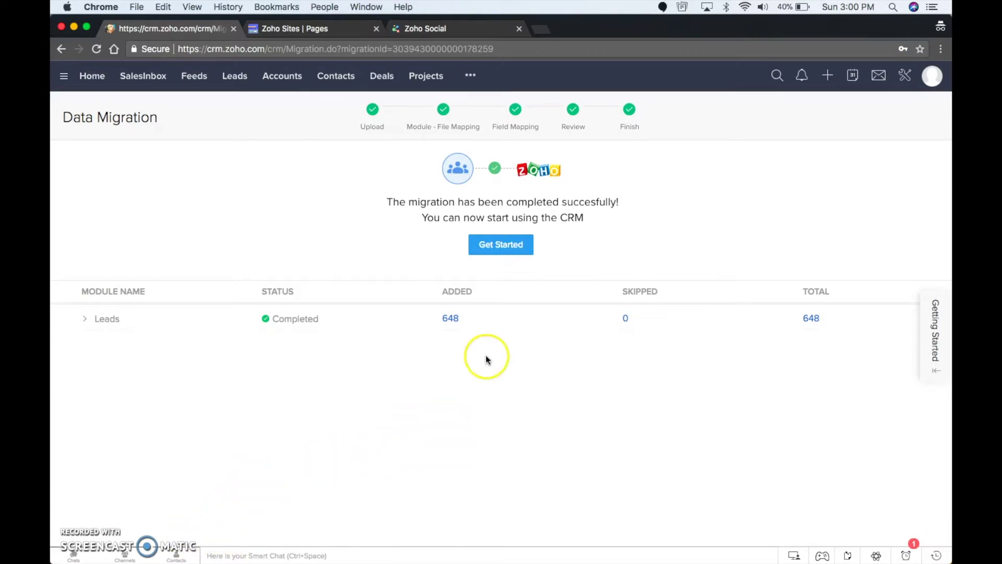
Open the 648 Added summary for Lead.csv and look through the imported records.
left_click(452, 320)
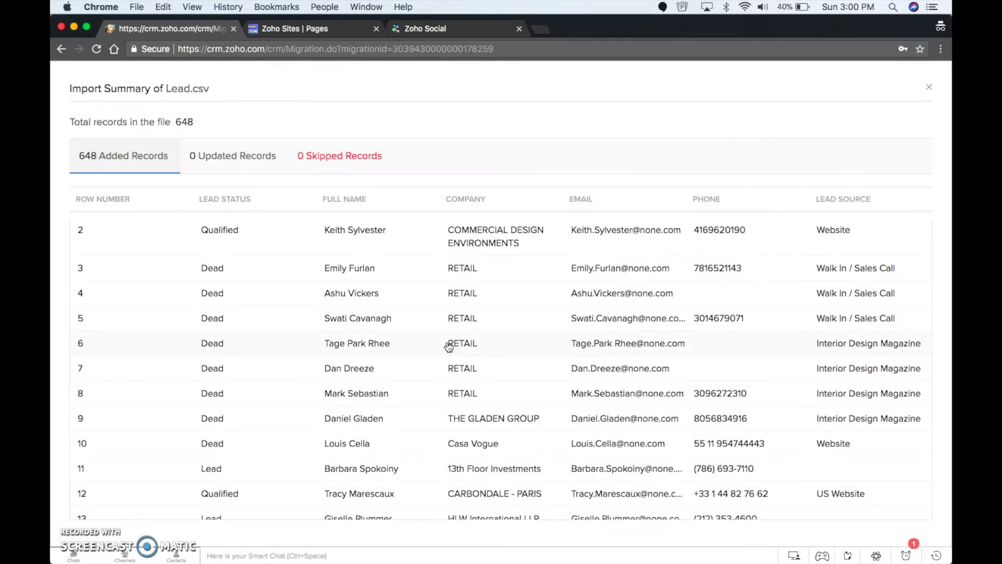
scroll(449, 346, "down", 15)
scroll(449, 346, "up", 15)
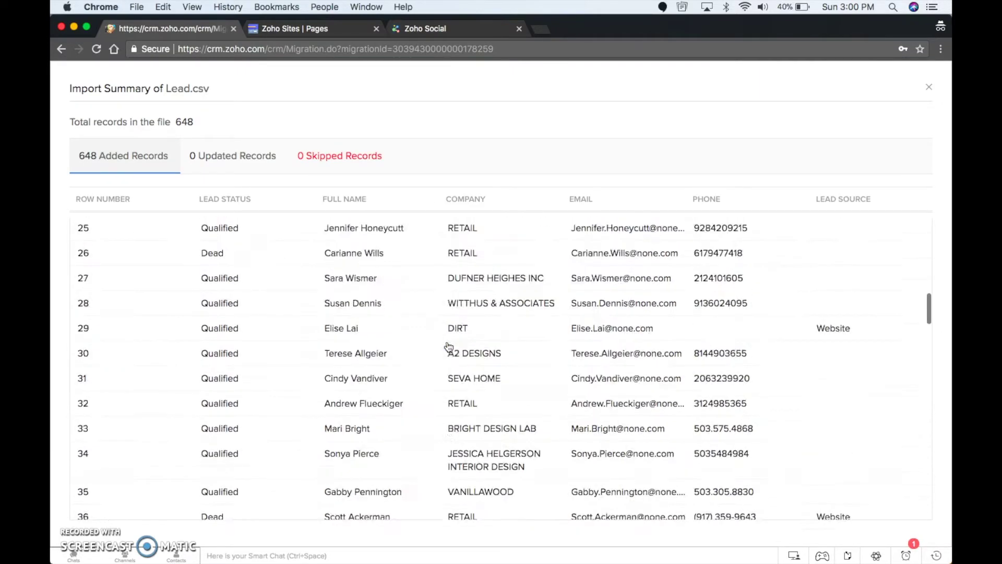
scroll(449, 345, "left", 5)
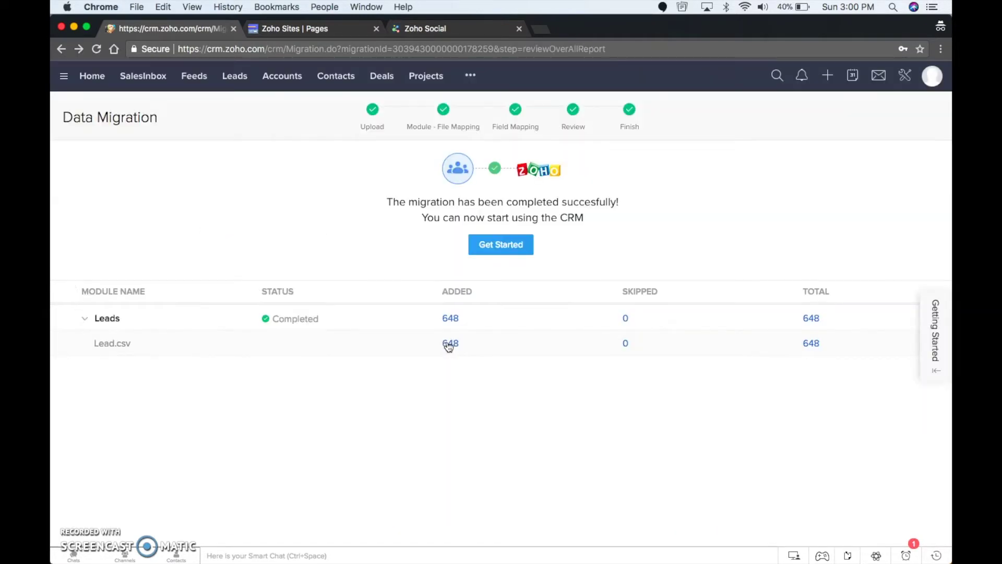
left_click(729, 182)
Check Import History's migrated modules showing 648 leads from Lead.csv, then return to Leads.
left_click(904, 77)
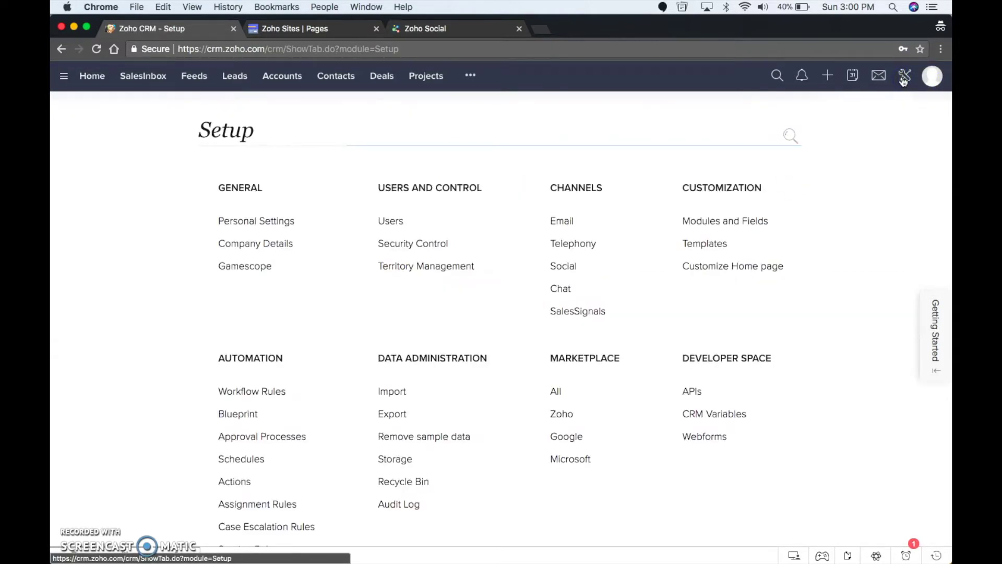
left_click(392, 391)
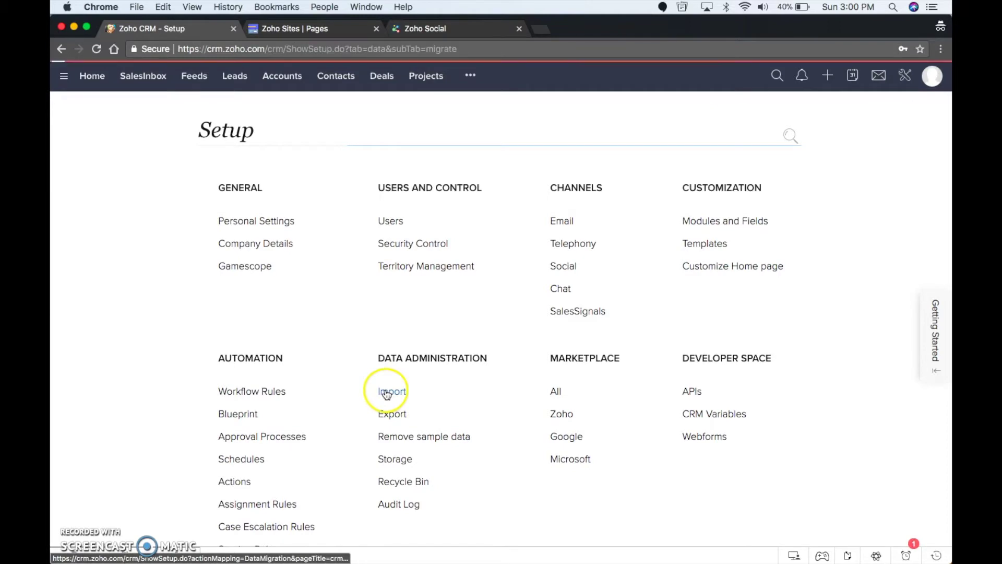
left_click(315, 119)
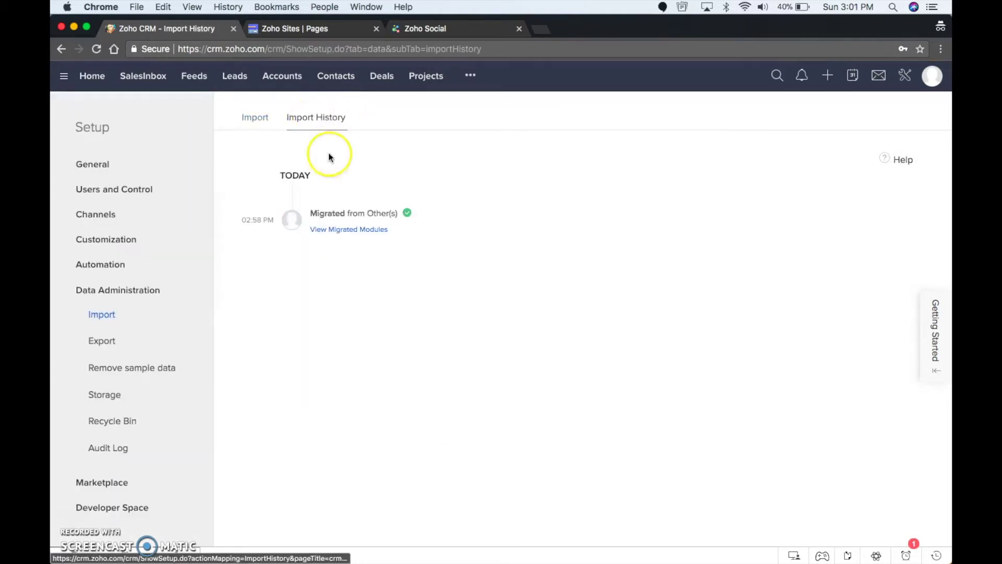
mouse_move(327, 222)
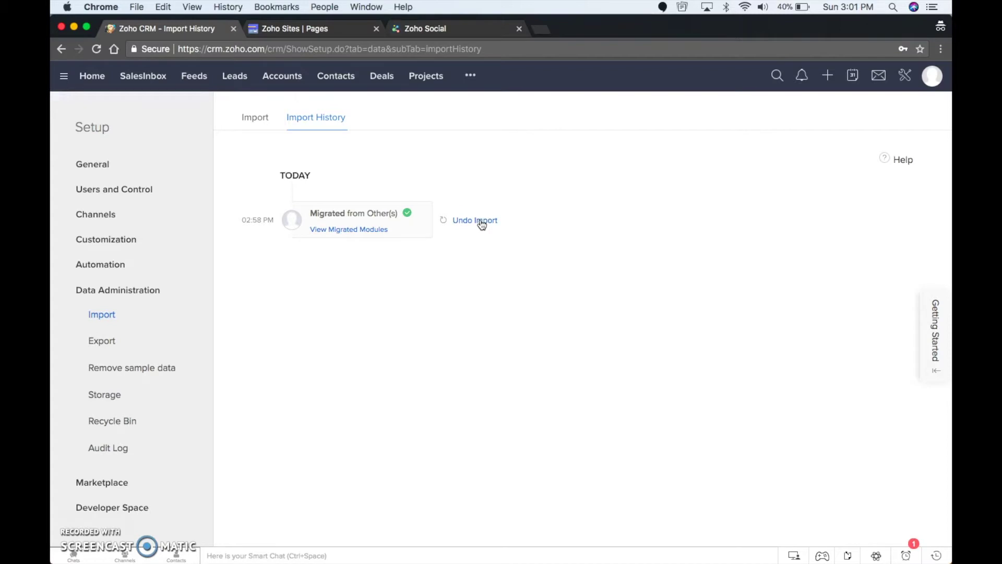
left_click(371, 231)
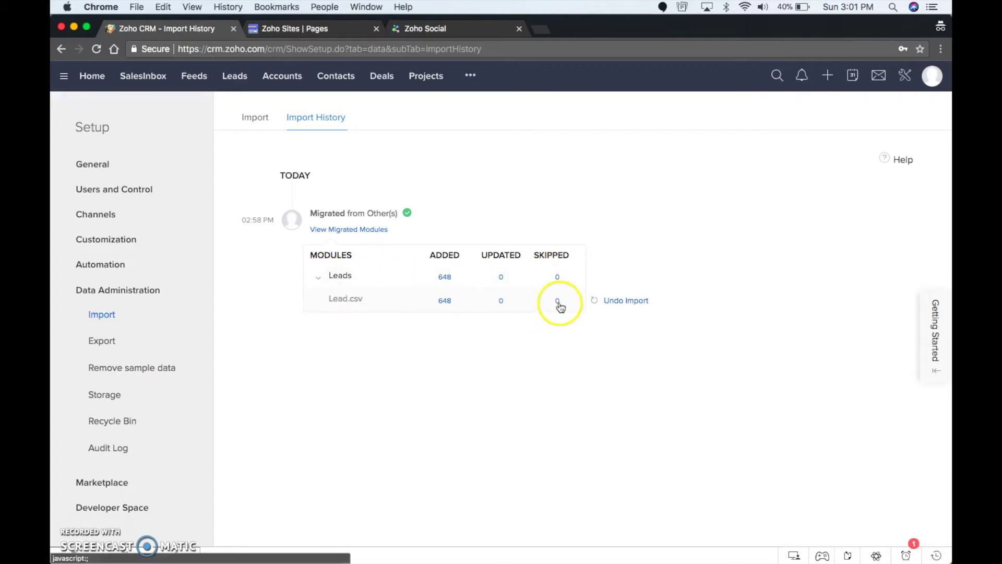
mouse_move(486, 229)
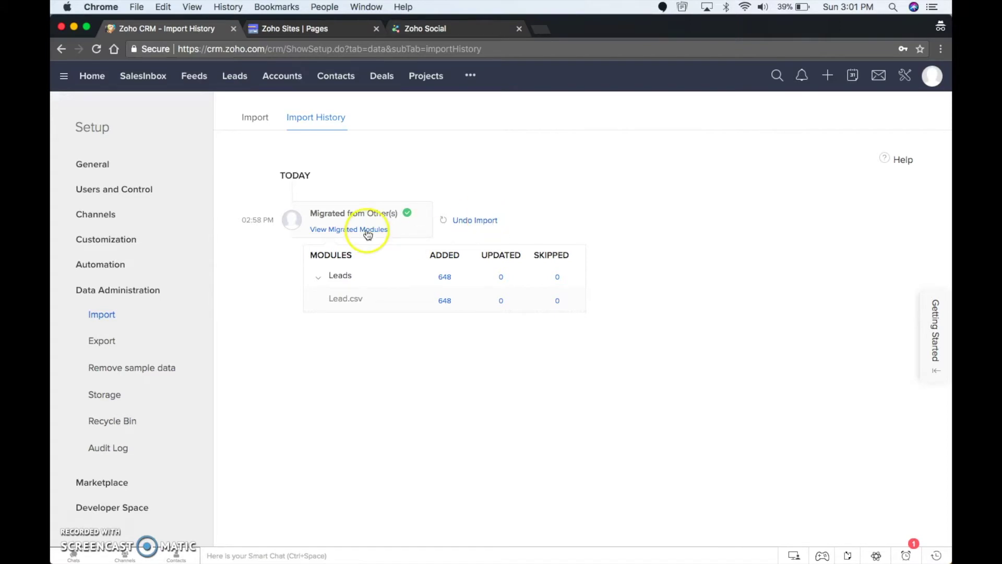
left_click(256, 136)
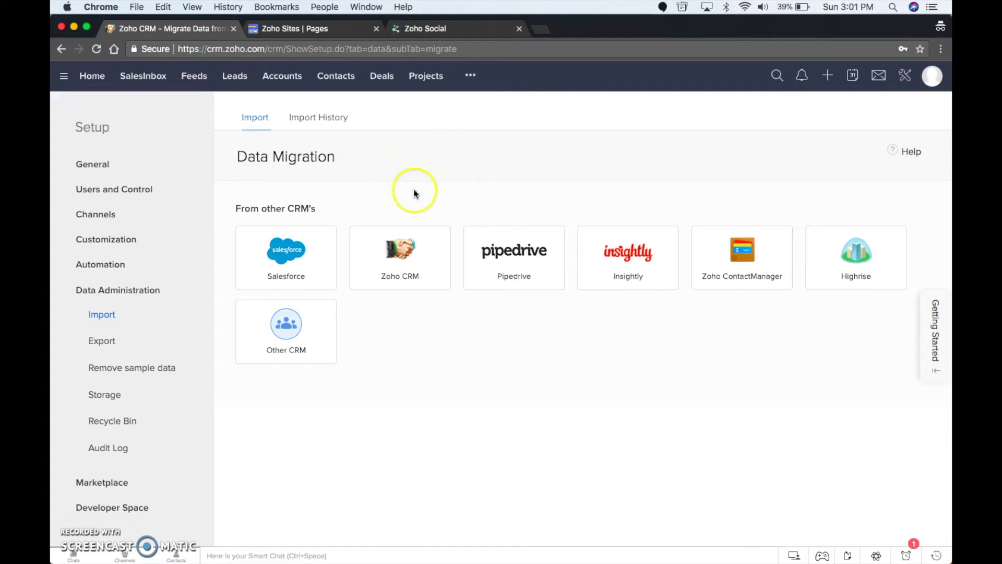
left_click(235, 76)
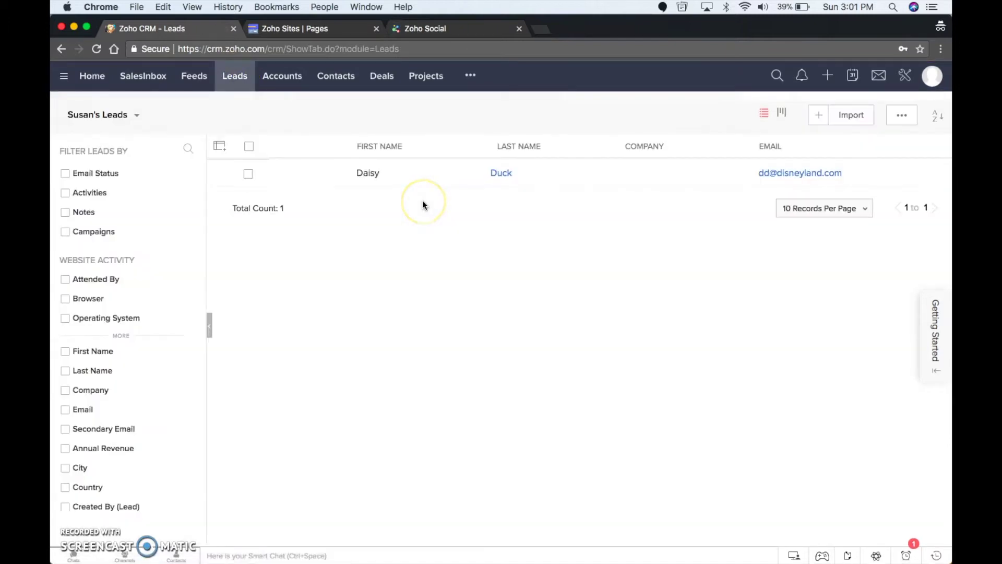
Switch the Leads view from Web Form to All Leads, confirming 665 leads in total.
left_click(133, 115)
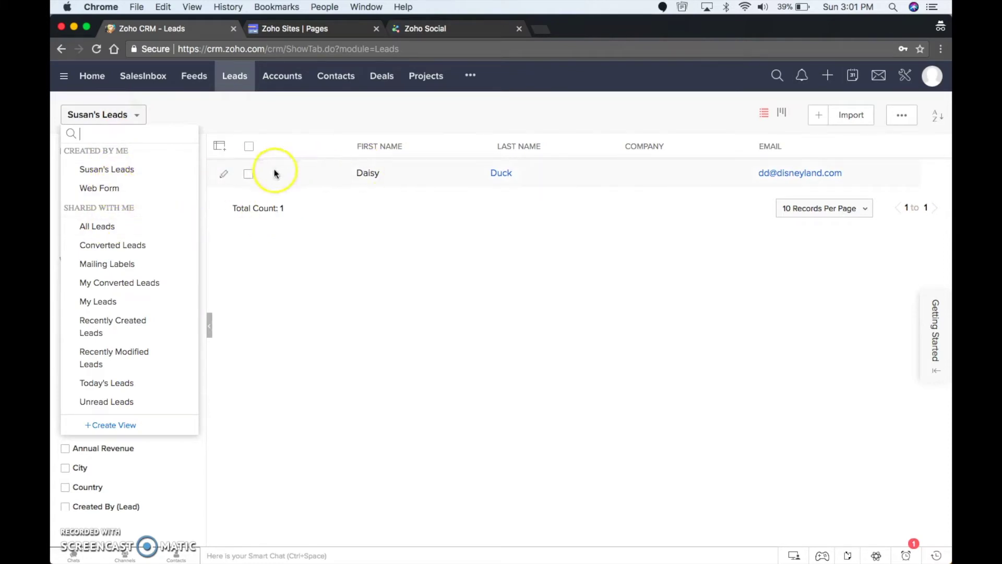
left_click(105, 187)
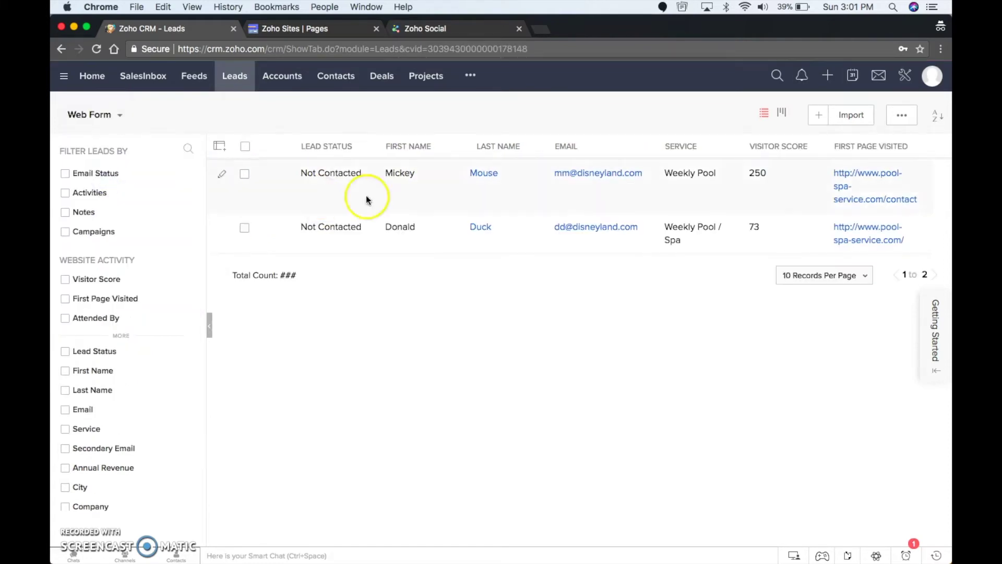
left_click(106, 116)
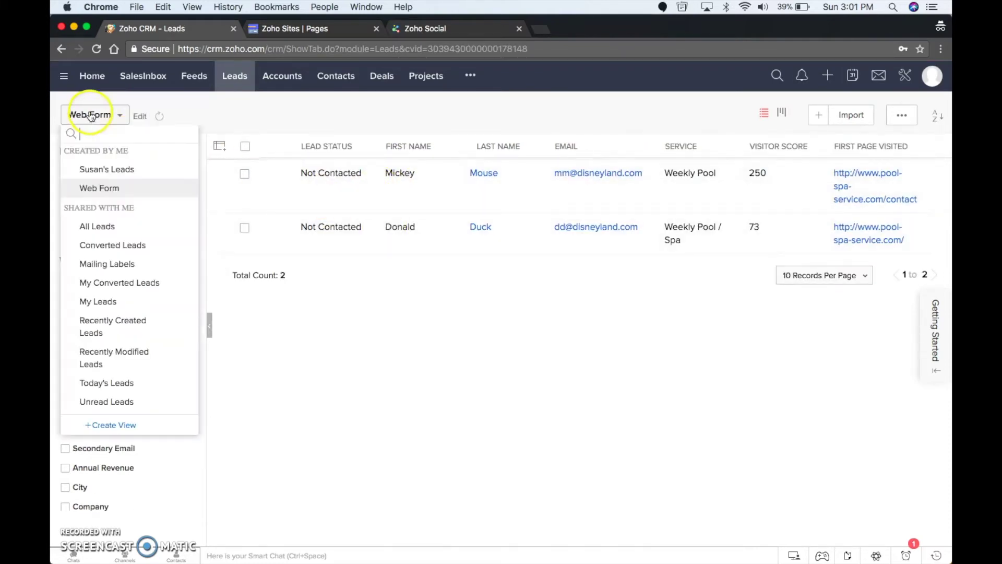
left_click(112, 228)
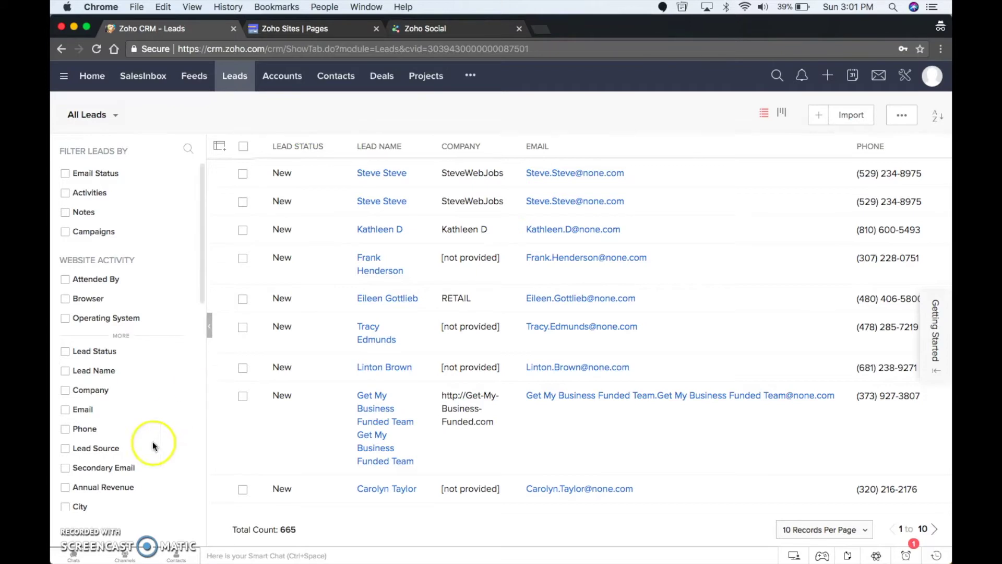
left_click(386, 120)
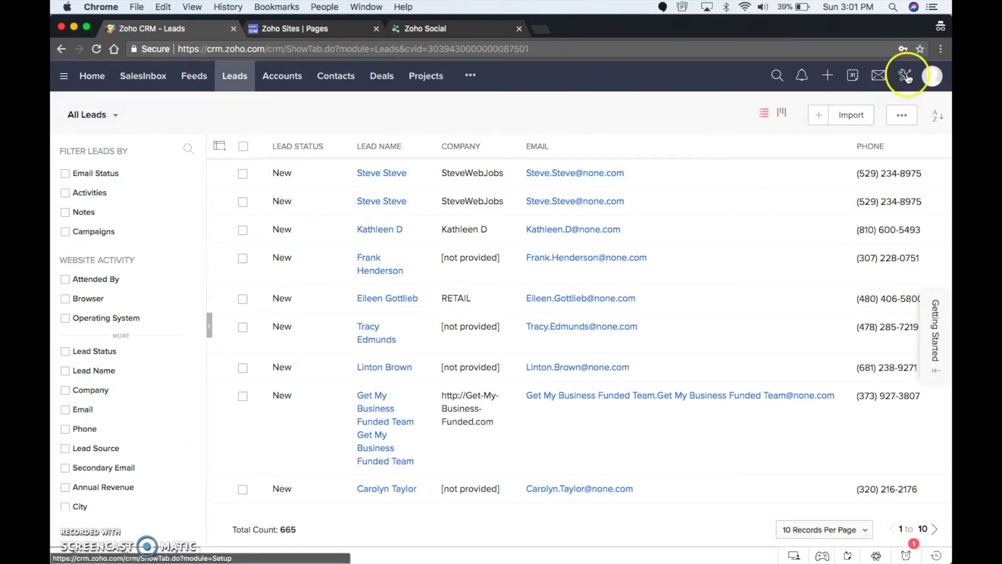
left_click(905, 75)
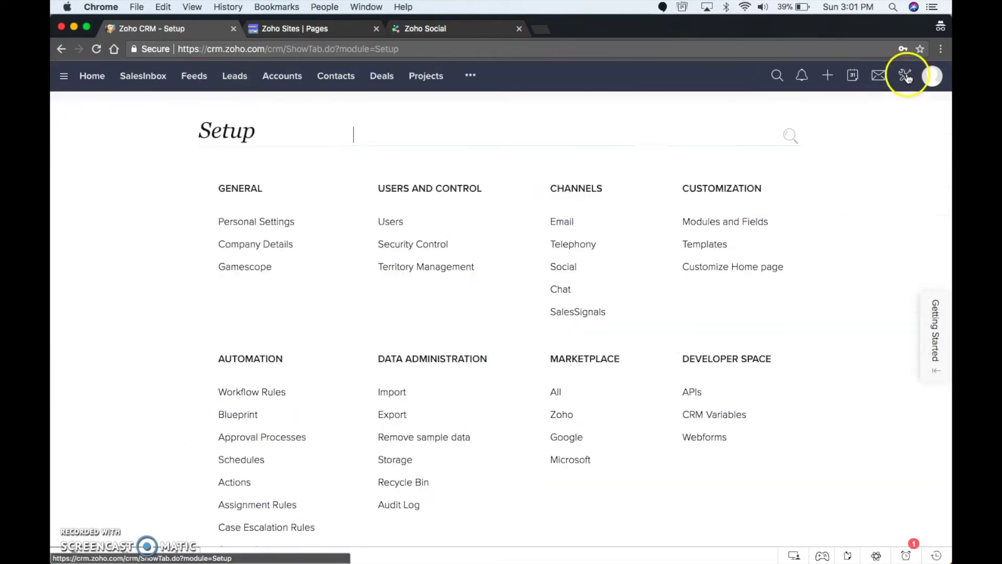
Undo the Lead.csv migration from Import History and confirm with Yes, Proceed.
left_click(393, 392)
left_click(322, 122)
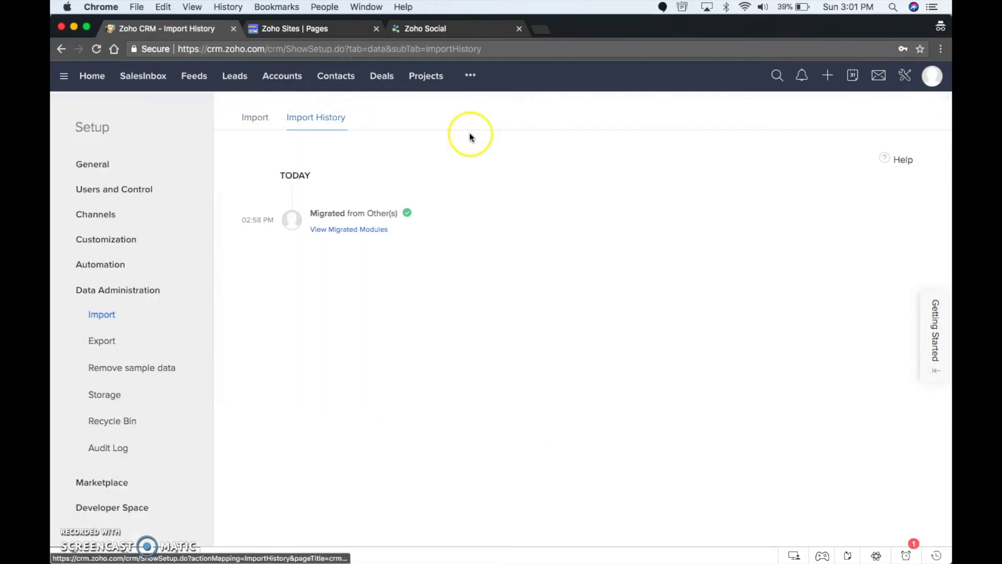
left_click(477, 220)
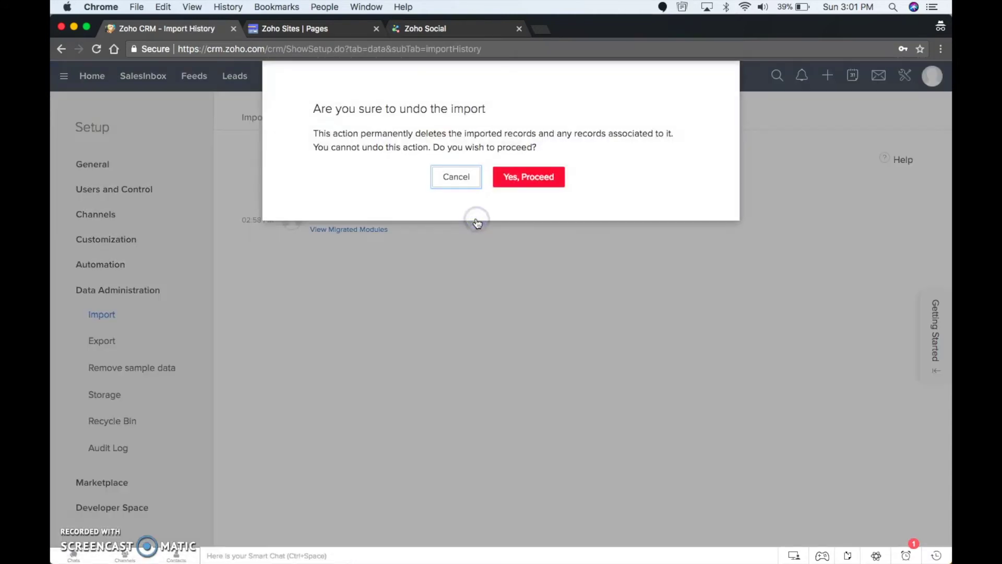
left_click(530, 180)
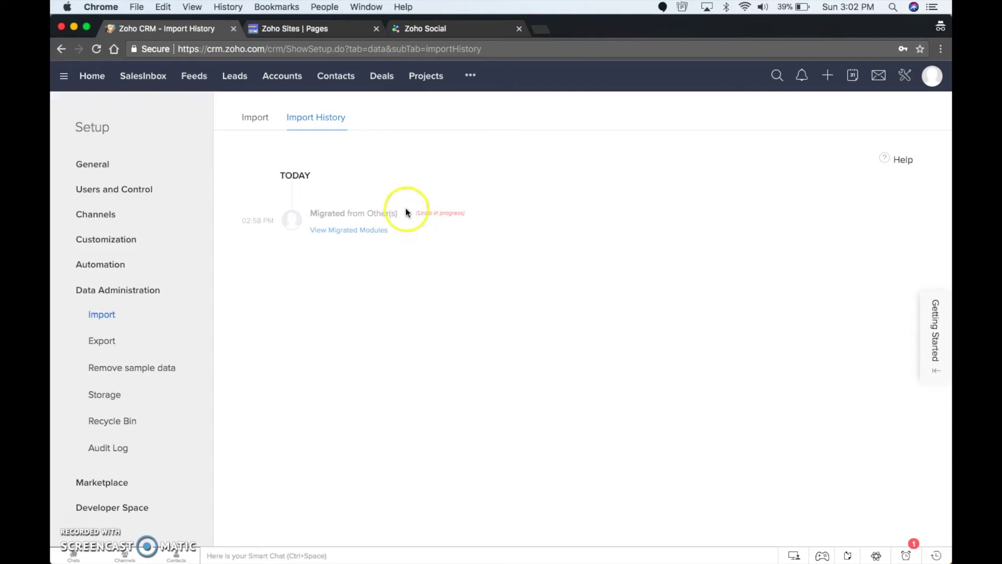
Recheck Import History for the undo's progress, then return to the All Leads list.
left_click(252, 117)
left_click(324, 121)
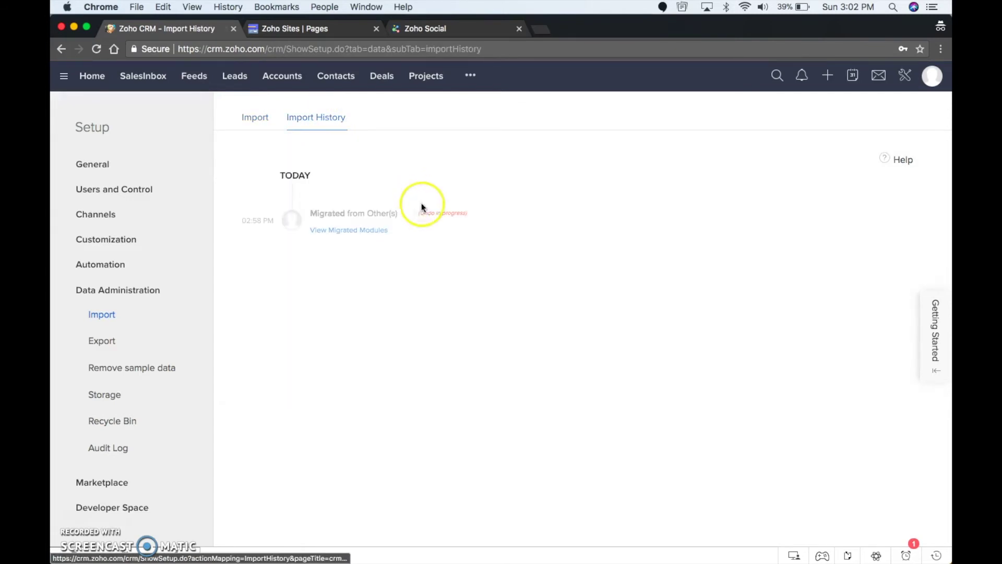
left_click(235, 78)
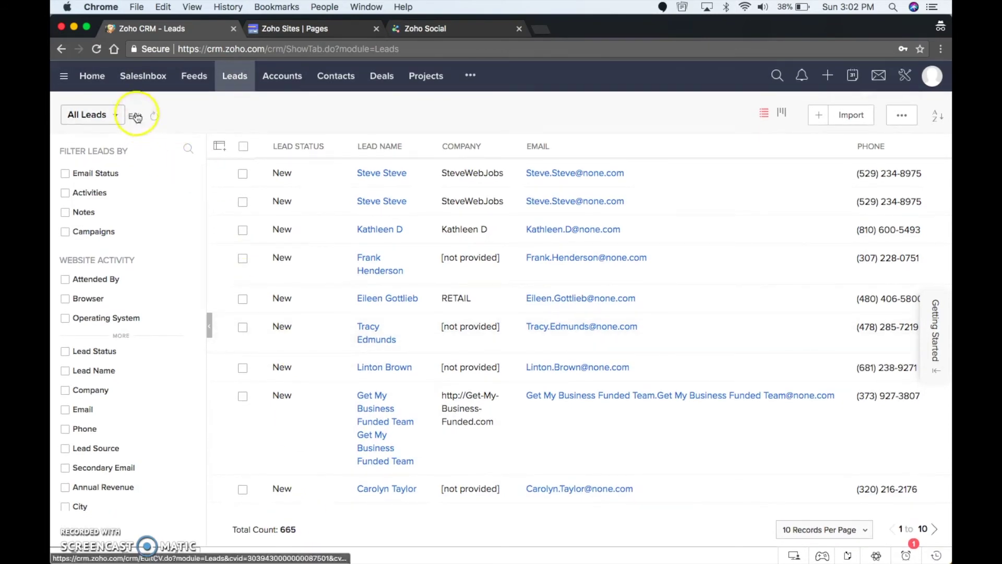
Refresh All Leads, then open Import History under Setup > Import.
left_click(155, 118)
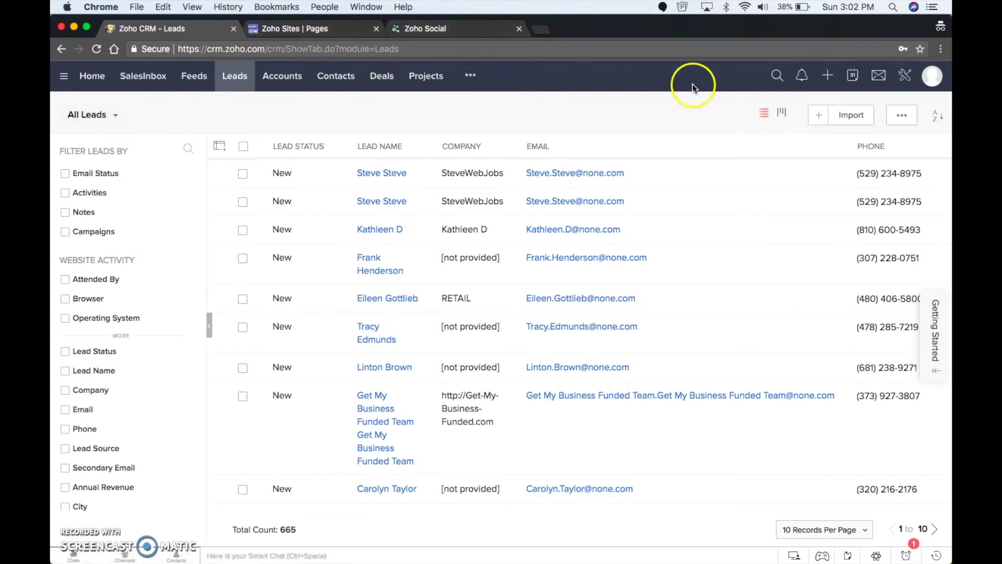
left_click(904, 75)
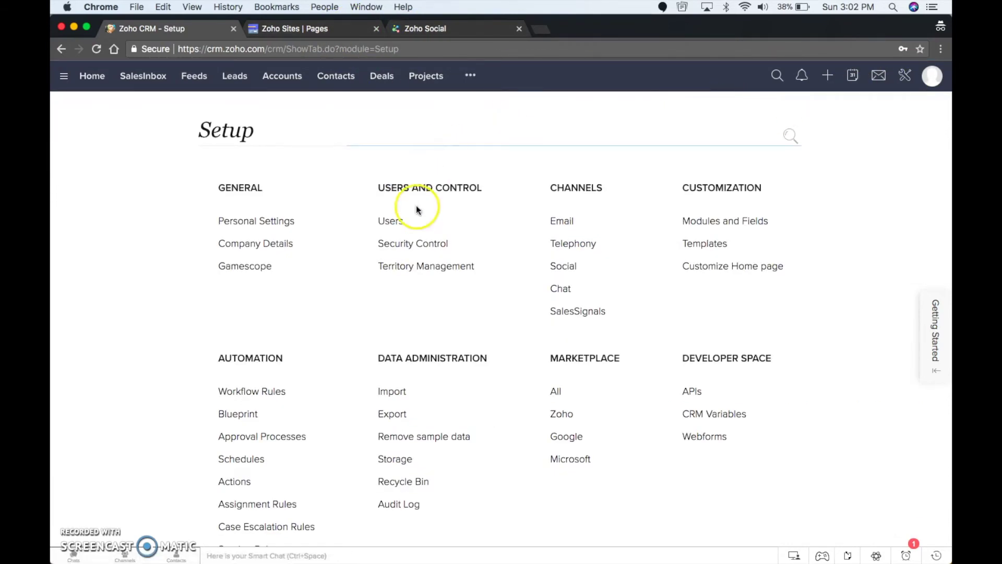
left_click(391, 391)
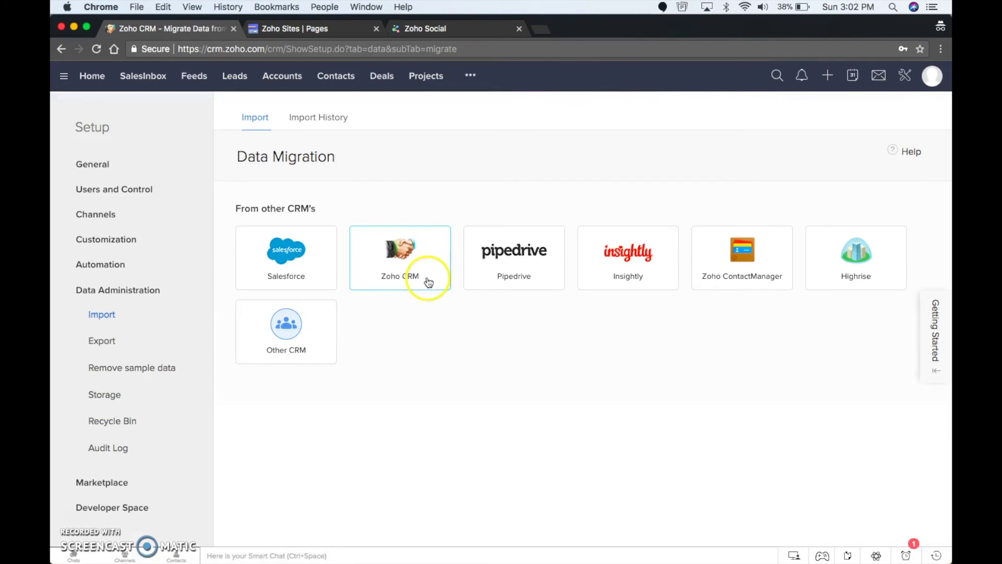
left_click(328, 121)
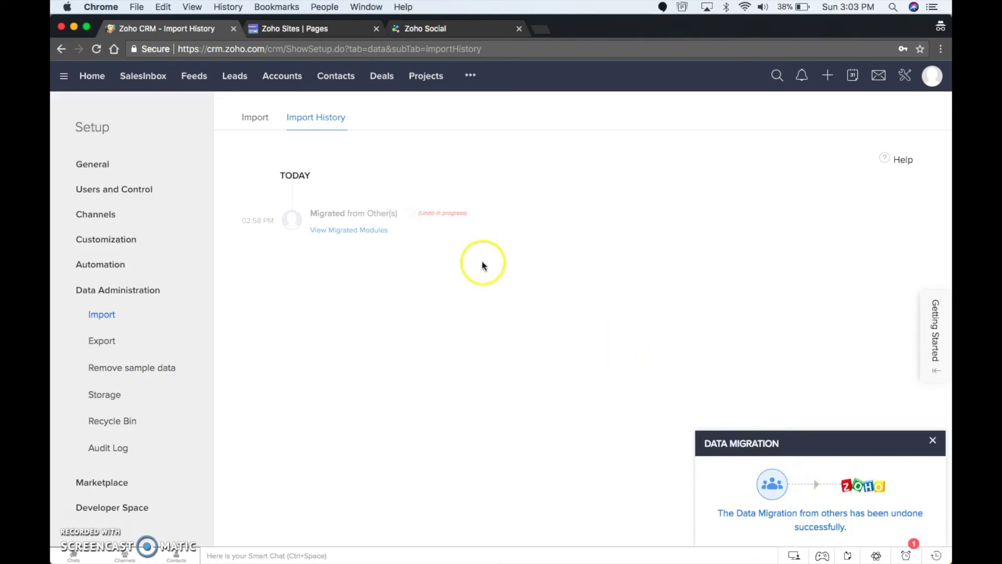
Reload the Import and Import History tabs until the migration undo is confirmed.
left_click(246, 117)
left_click(318, 118)
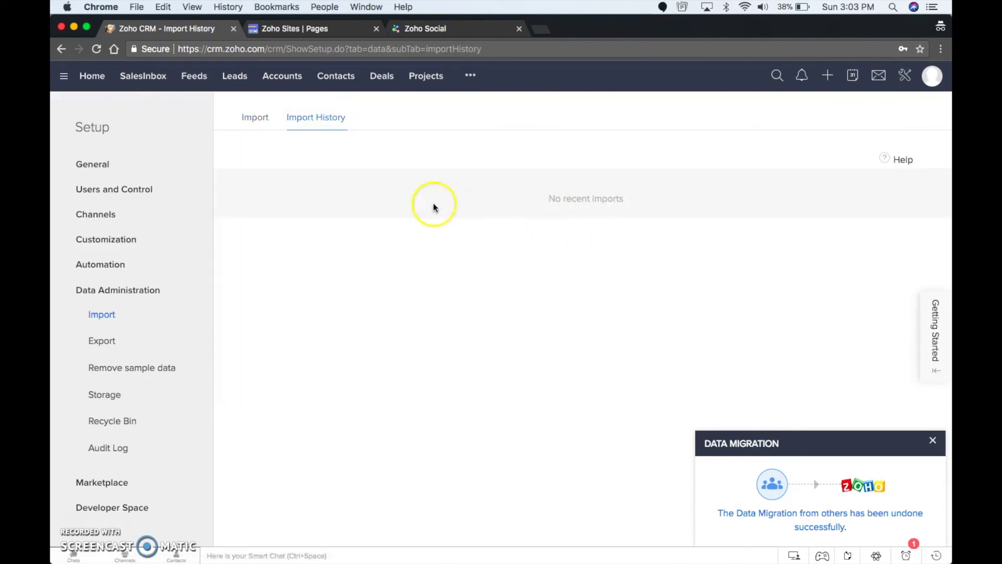
left_click(235, 76)
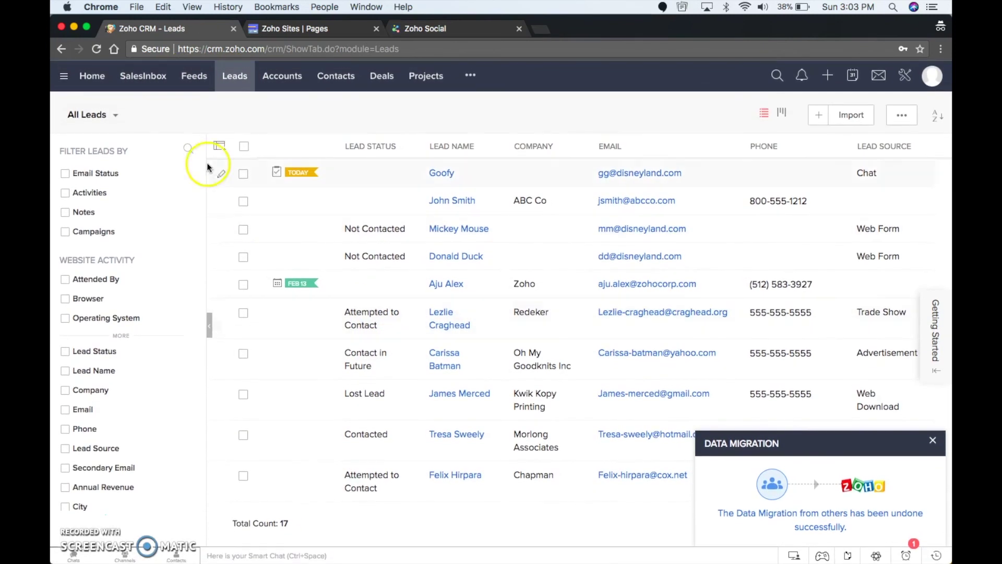
Check that the All Leads list shows a total of 17 leads.
mouse_move(133, 118)
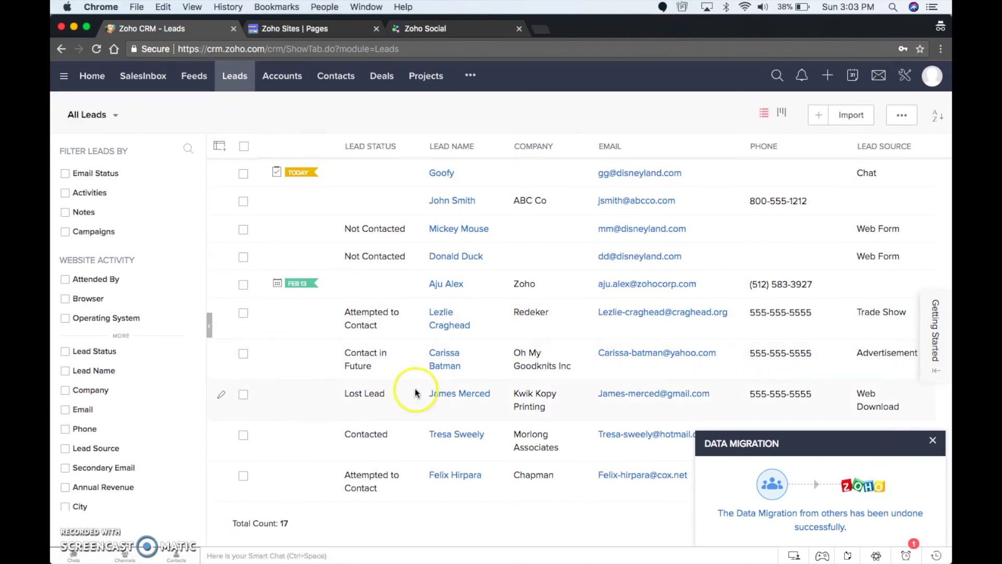